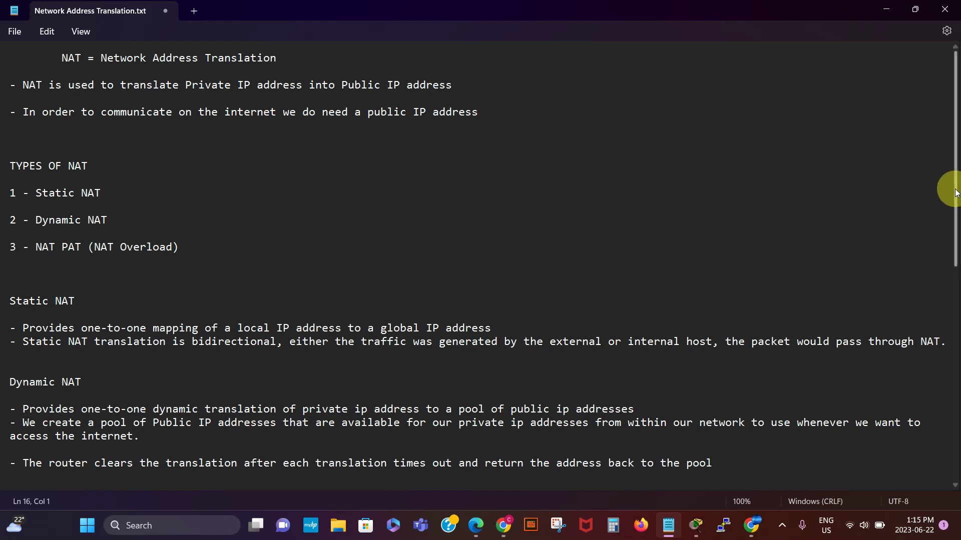
# - Read the notes on static NAT, dynamic NAT and PAT, down to the PAT configuration steps
pyautogui.moveTo(956, 193); pyautogui.dragTo(956, 266)
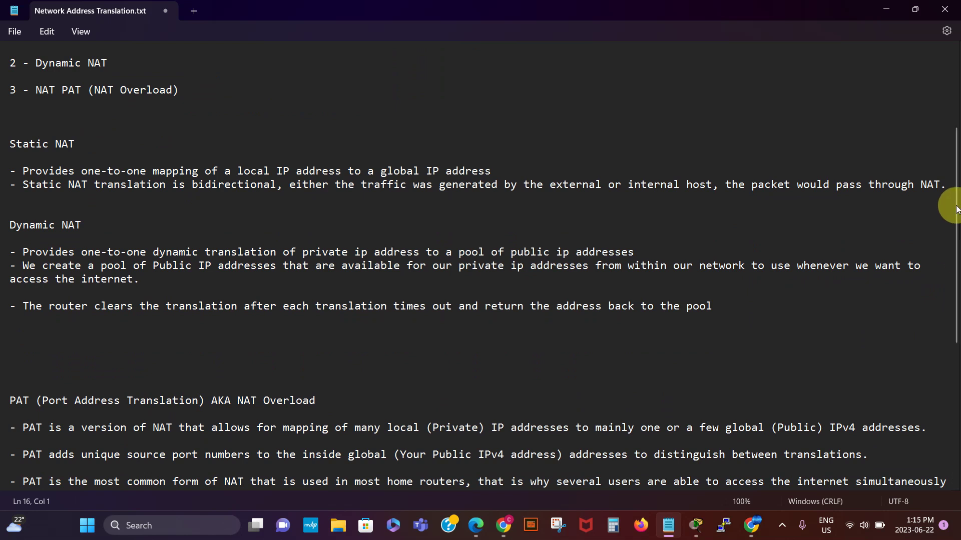
pyautogui.moveTo(956, 213); pyautogui.dragTo(957, 238)
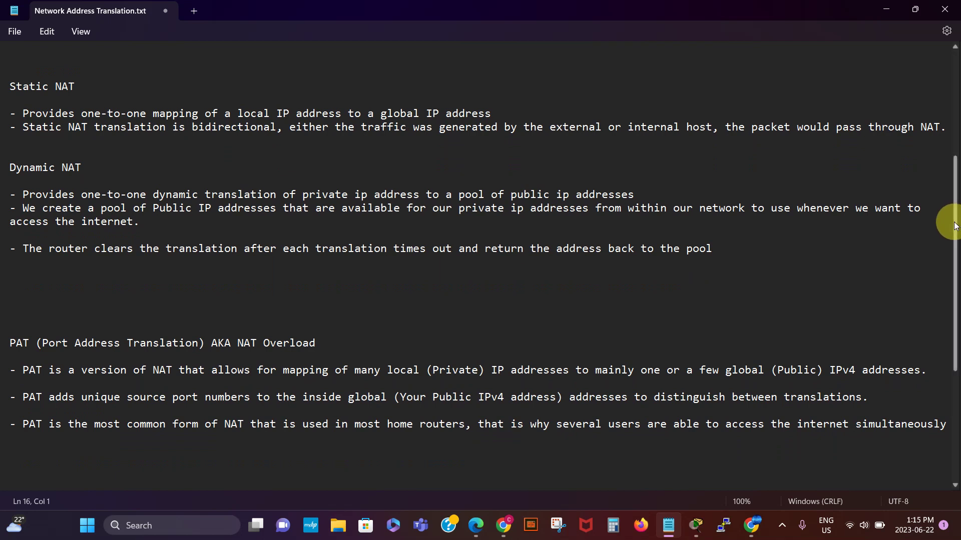
pyautogui.moveTo(954, 225); pyautogui.dragTo(956, 274)
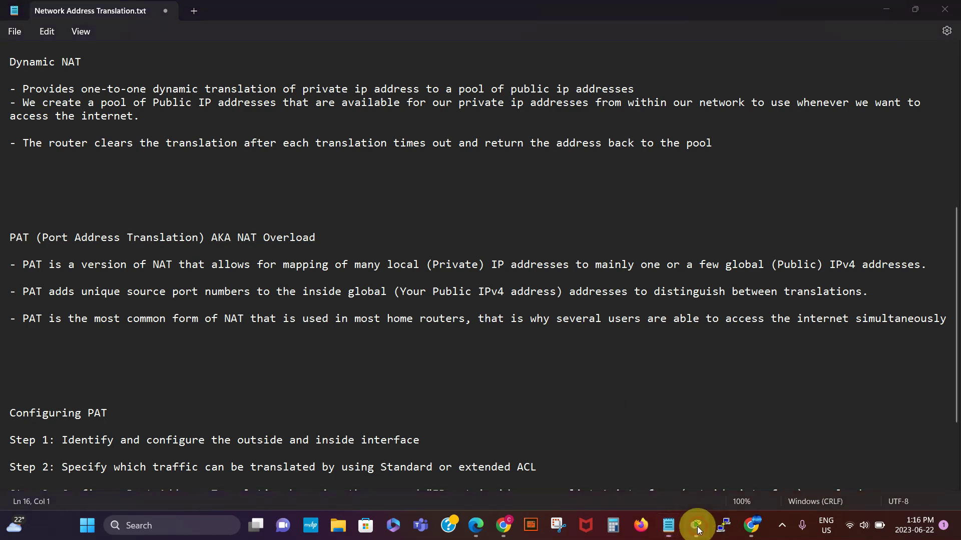
# - Switch to Cisco Packet Tracer, open the Cape Town router's command line, and widen its window beside the topology
pyautogui.click(696, 525)
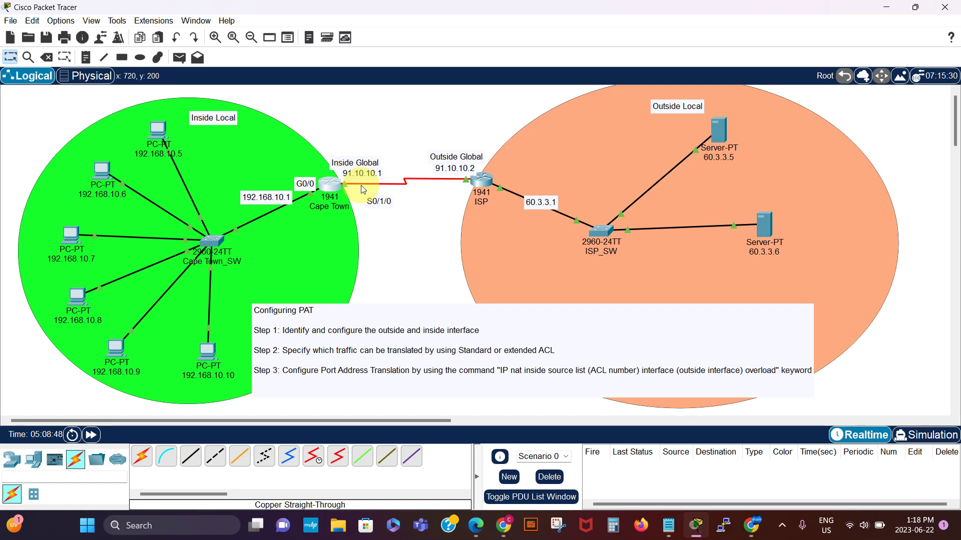
pyautogui.click(328, 187)
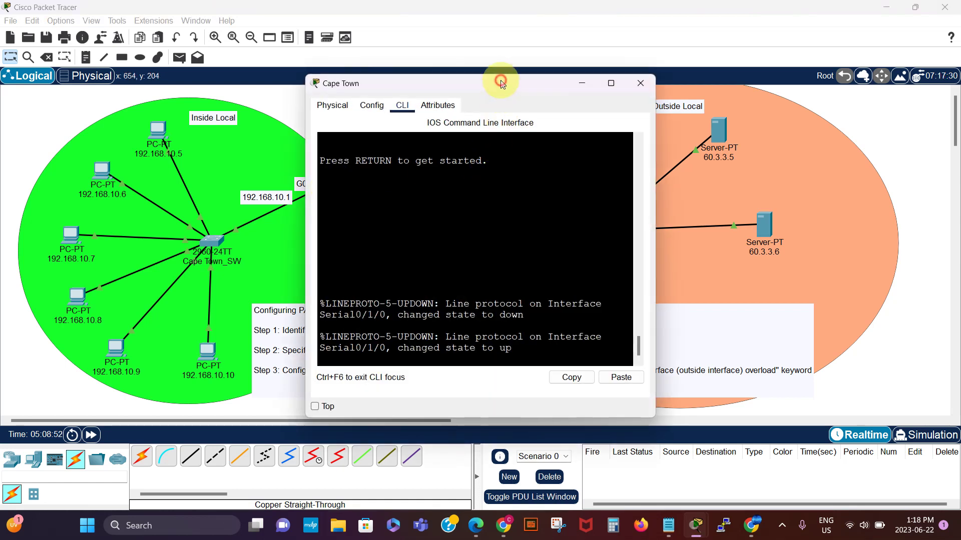
pyautogui.moveTo(500, 85); pyautogui.dragTo(678, 97)
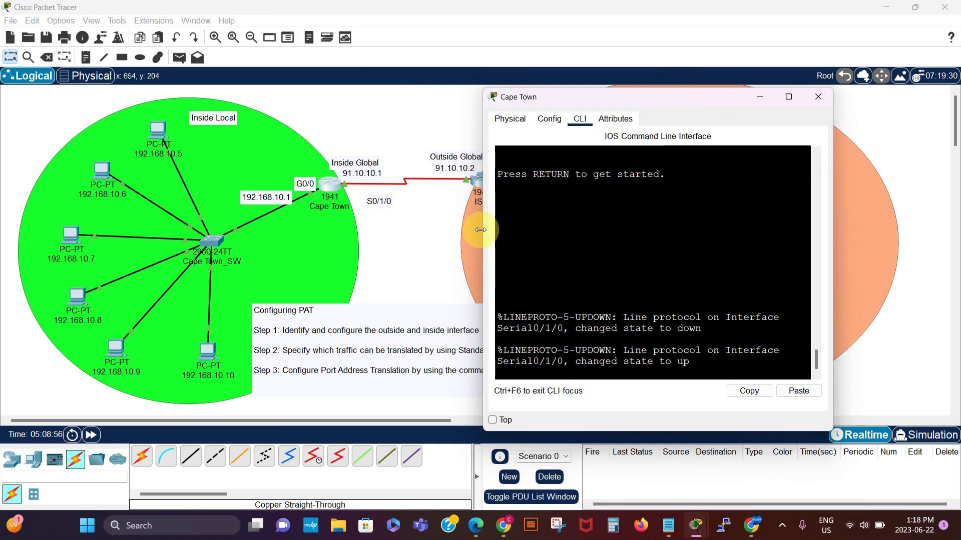
pyautogui.moveTo(482, 235); pyautogui.dragTo(352, 235)
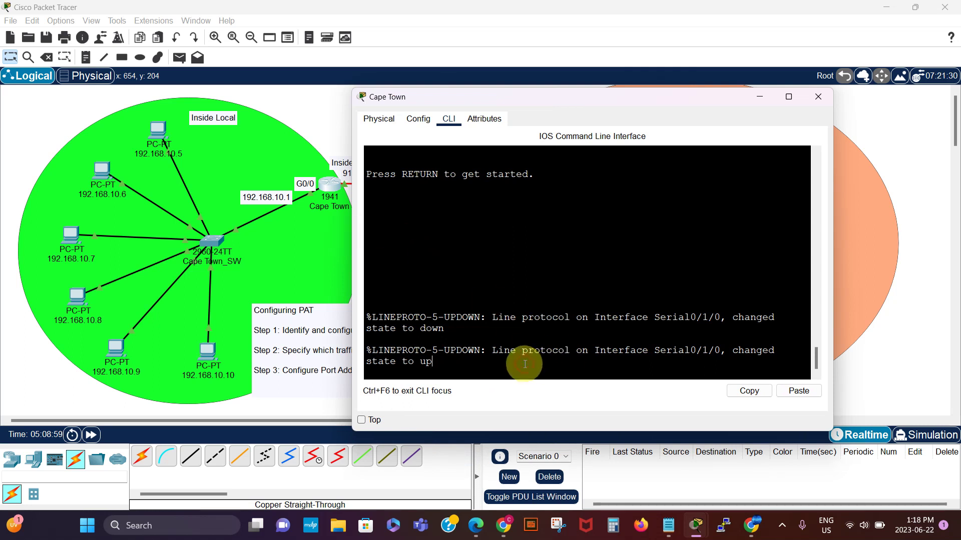
# - Enter privileged EXEC mode and global configuration mode on the Cape Town router
pyautogui.press('Return')
pyautogui.press('Return')
pyautogui.press('Return')
pyautogui.write('en')
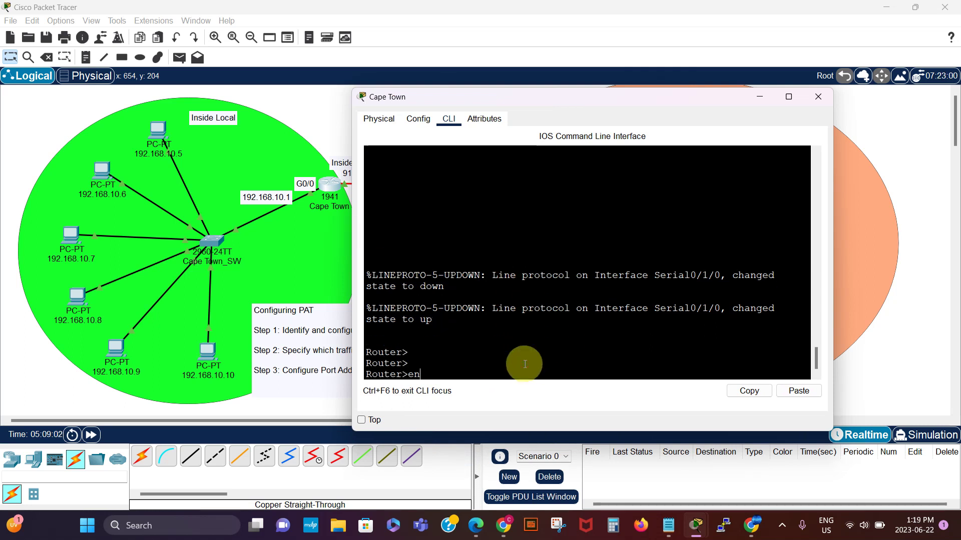
pyautogui.press('Return')
pyautogui.write('conf t')
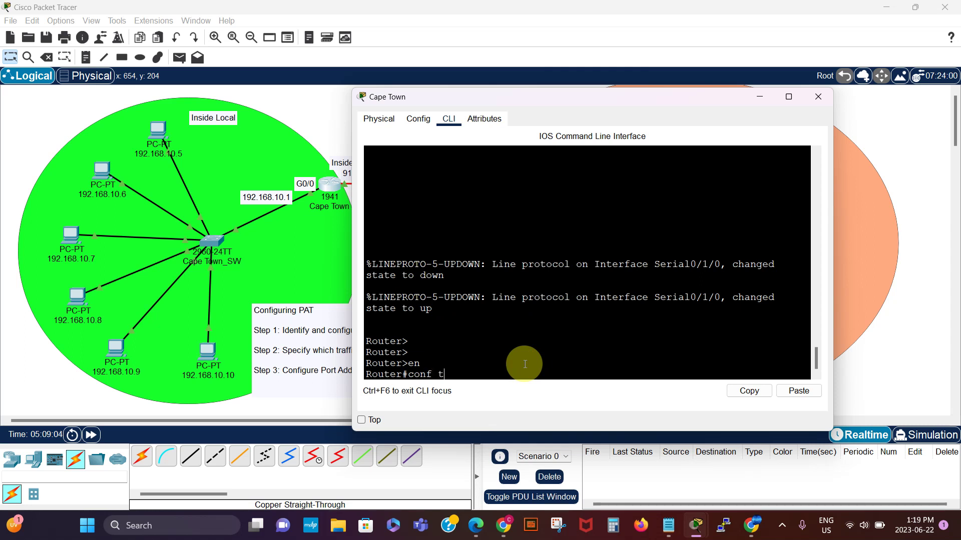
pyautogui.press('Return')
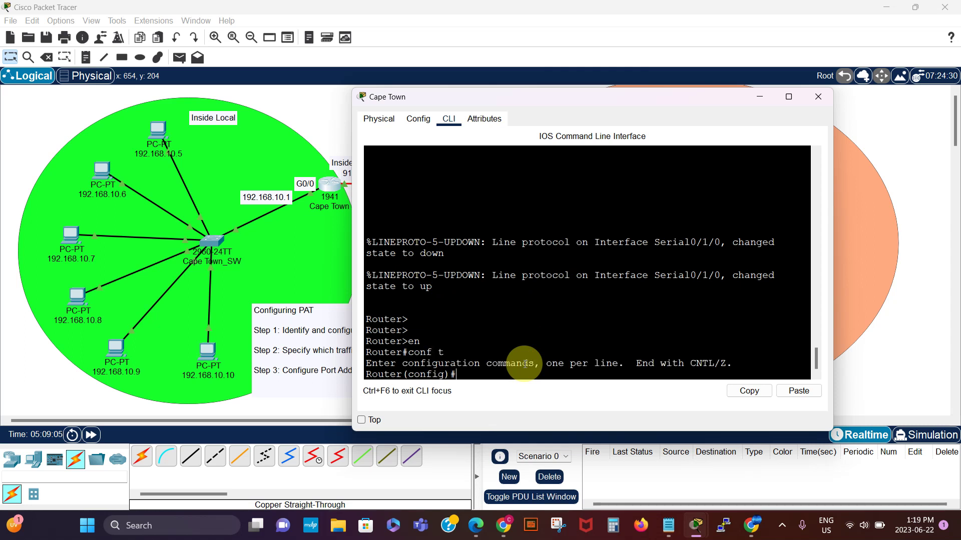
# - Configure interface g0/0 as the NAT inside interface with "ip nat inside" and return to global configuration mode
pyautogui.write('int g0/0')
pyautogui.press('Return')
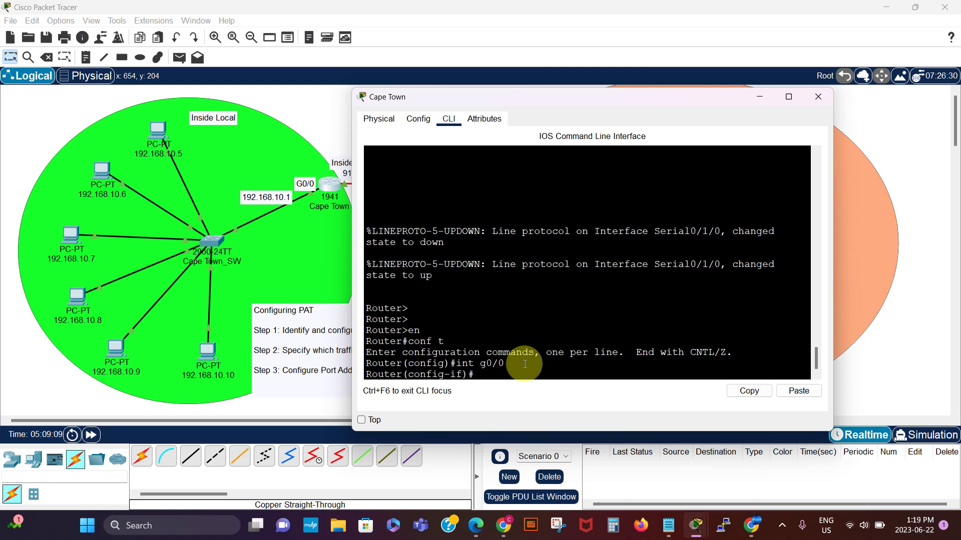
pyautogui.write('ip nat in')
pyautogui.press('Tab')
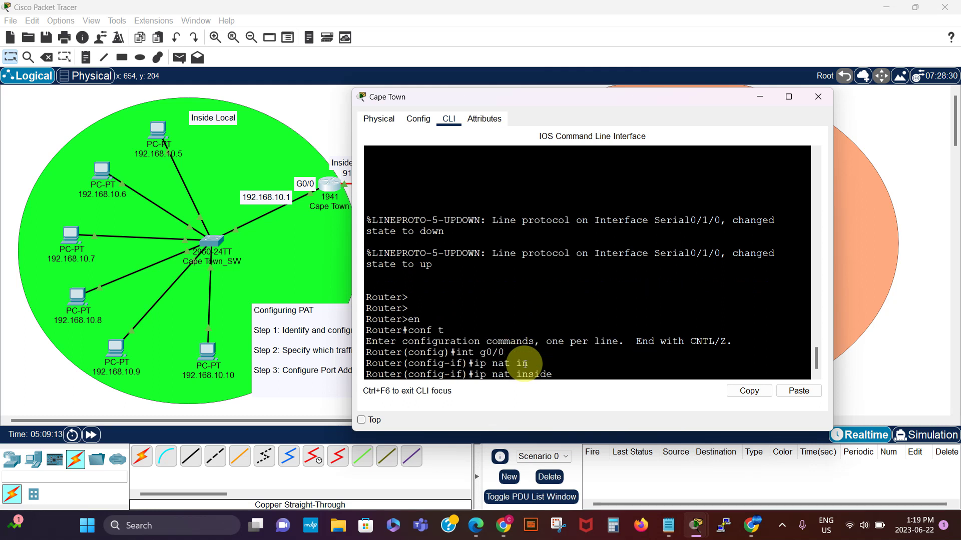
pyautogui.press('Return')
pyautogui.write('exit')
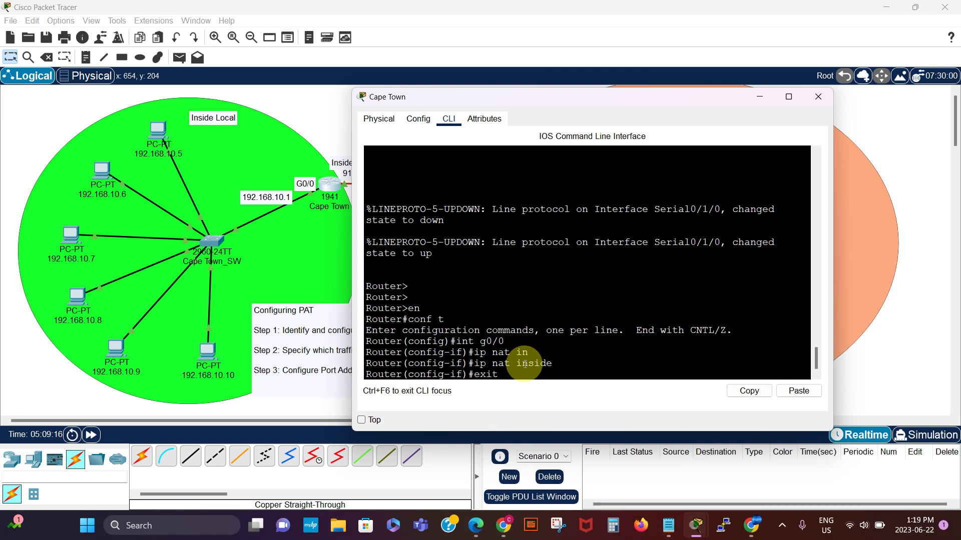
pyautogui.press('Return')
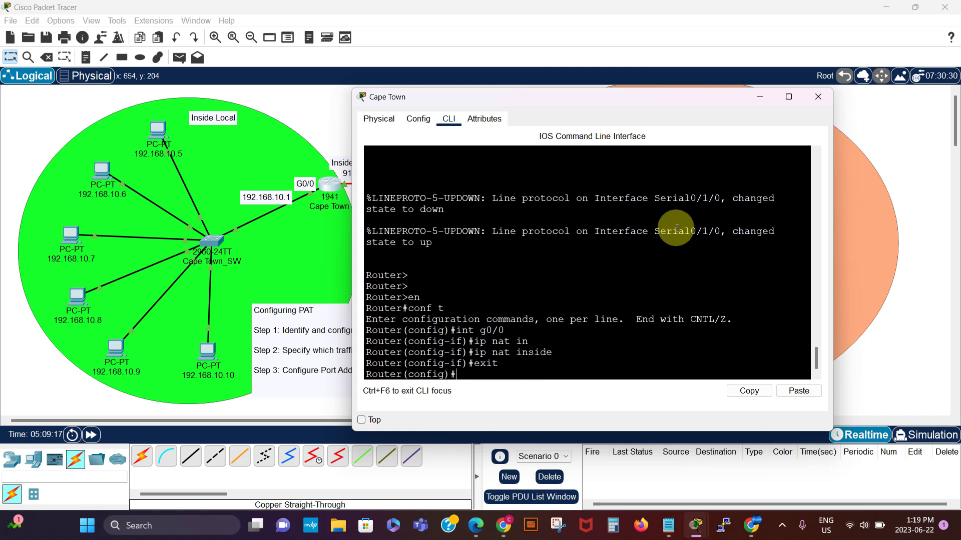
# - Configure interface s0/1/0 as the NAT outside interface with "ip nat outside" and return to global configuration mode
pyautogui.moveTo(635, 98); pyautogui.dragTo(765, 109)
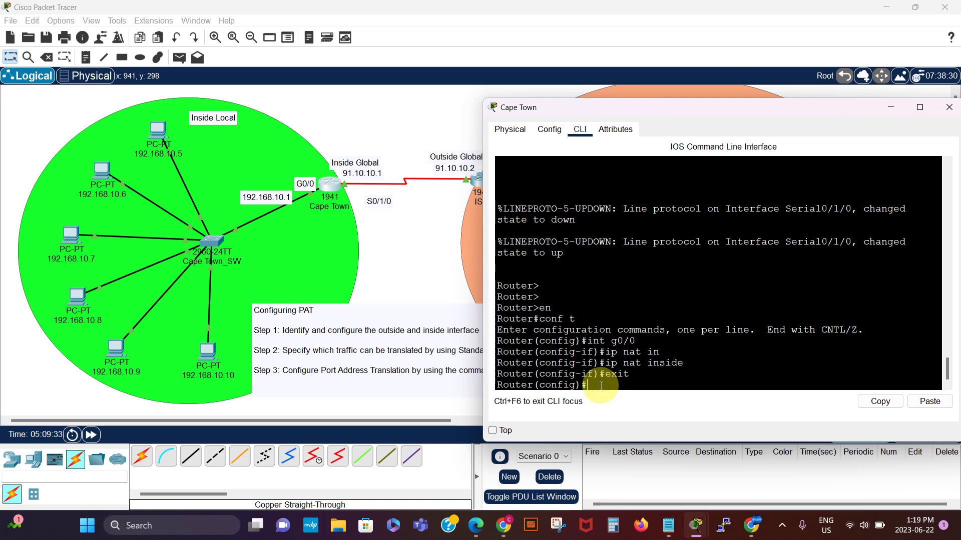
pyautogui.write('int s0/1/0')
pyautogui.press('Return')
pyautogui.write('ip')
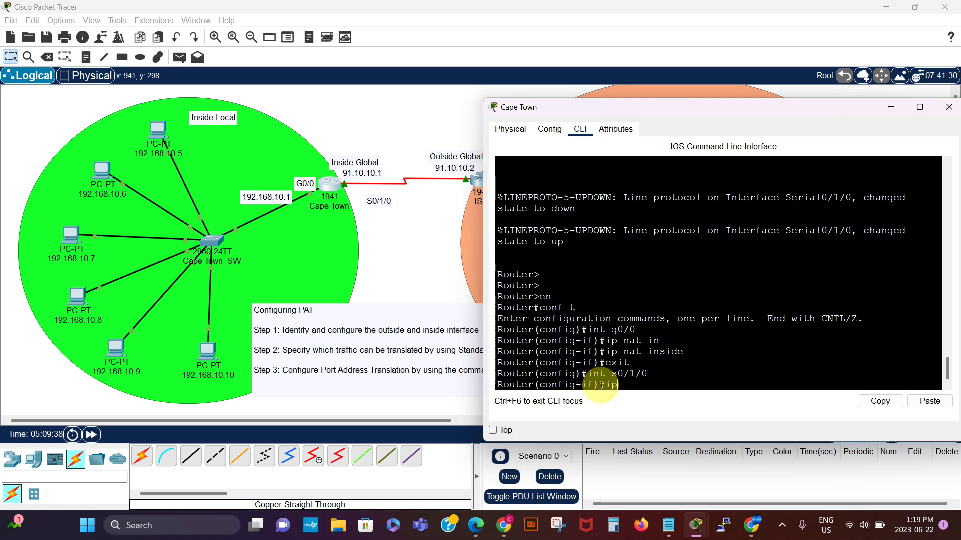
pyautogui.write(' nat ou')
pyautogui.press('Tab')
pyautogui.press('Return')
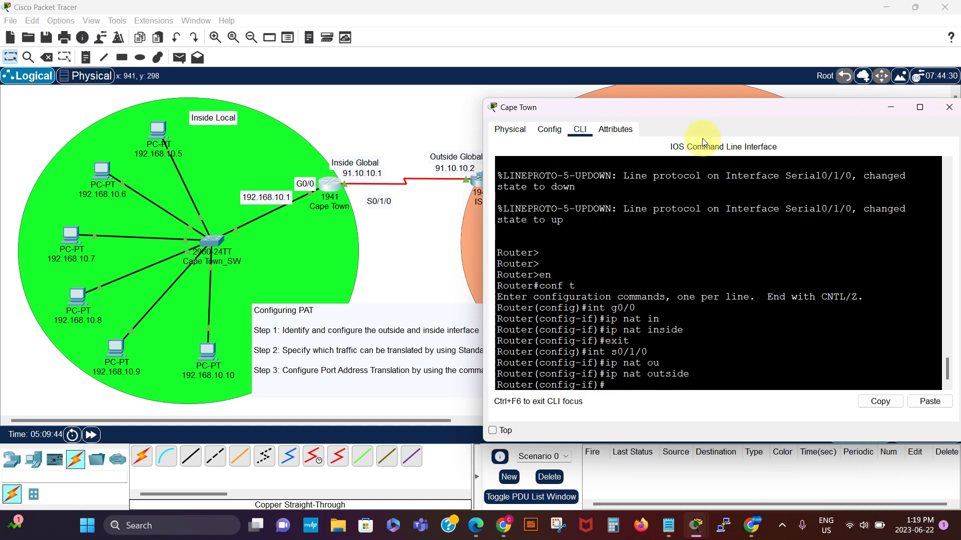
pyautogui.moveTo(695, 110); pyautogui.dragTo(591, 91)
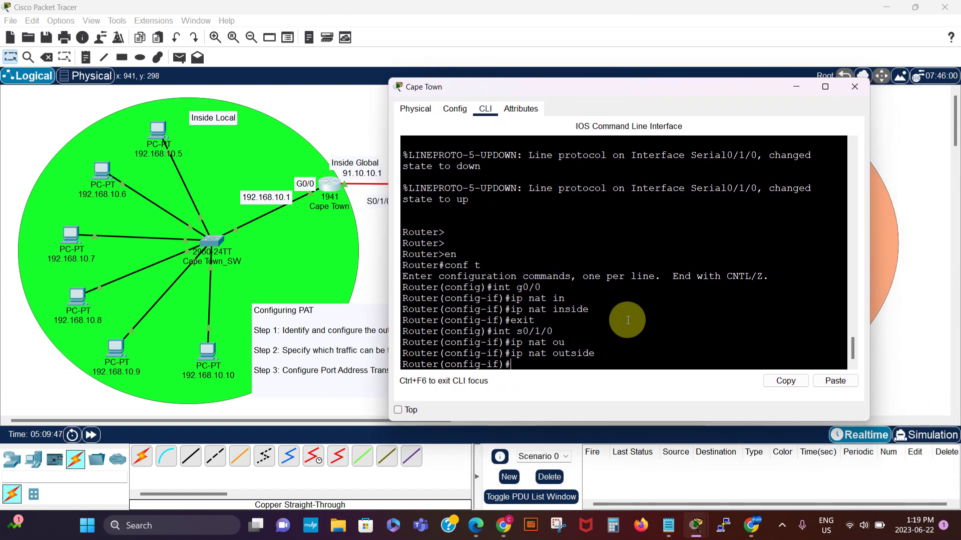
pyautogui.click(530, 365)
pyautogui.write('exi')
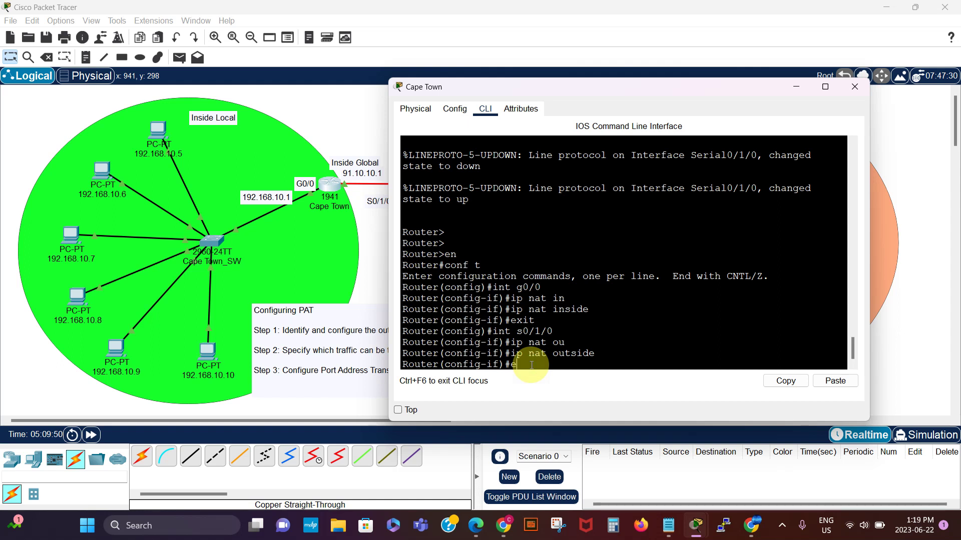
pyautogui.write('t')
pyautogui.press('Return')
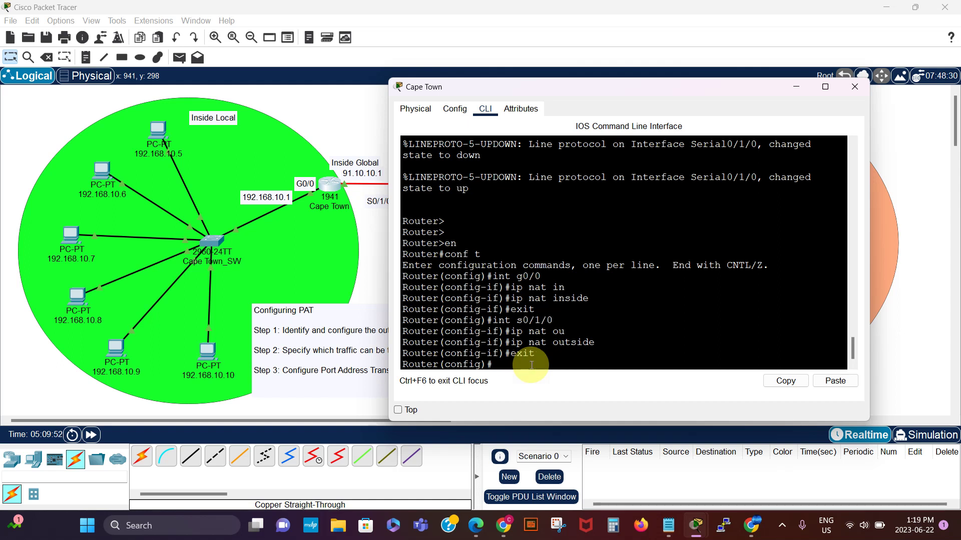
pyautogui.press('Return')
pyautogui.press('Return')
pyautogui.press('Return')
pyautogui.press('Return')
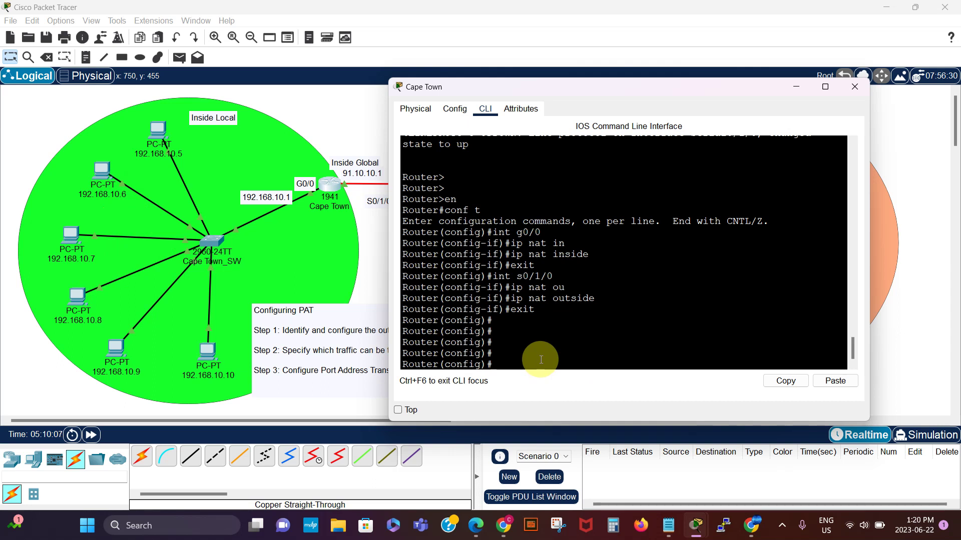
# - Create standard access list 5 permitting the 192.168.10.0 network with wildcard mask 0.0.0.255
pyautogui.write('cc')
pyautogui.press('Tab')
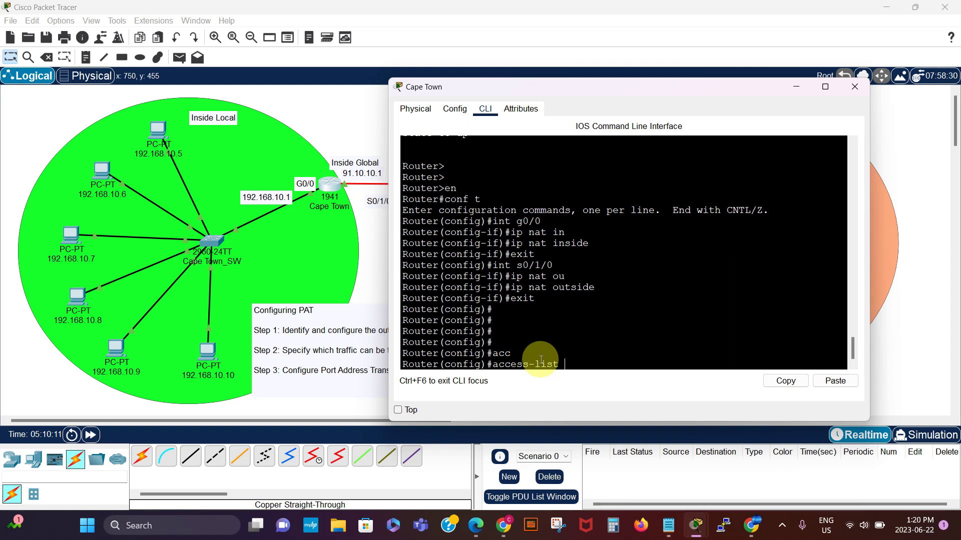
pyautogui.write('5 per')
pyautogui.press('Tab')
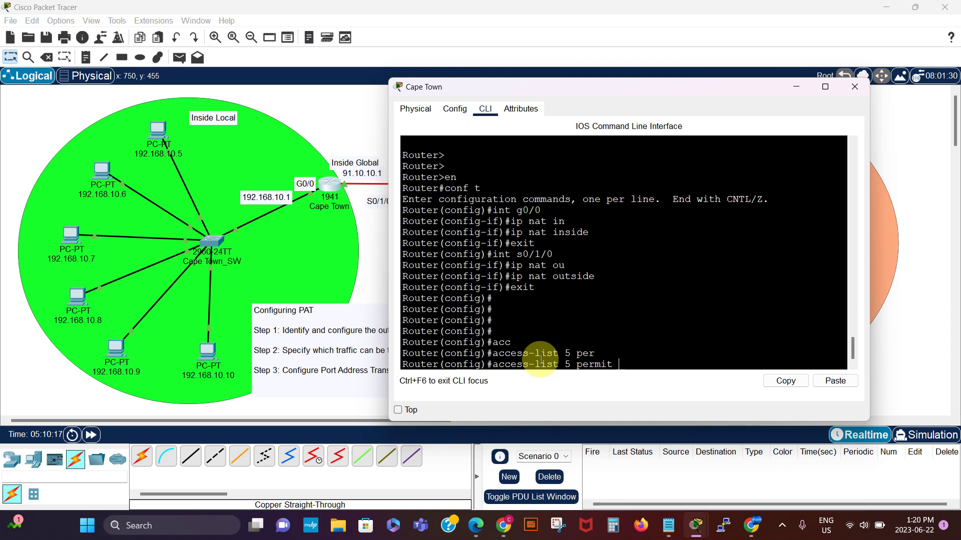
pyautogui.write('192.168.10.0 0.0.0.255')
pyautogui.press('Return')
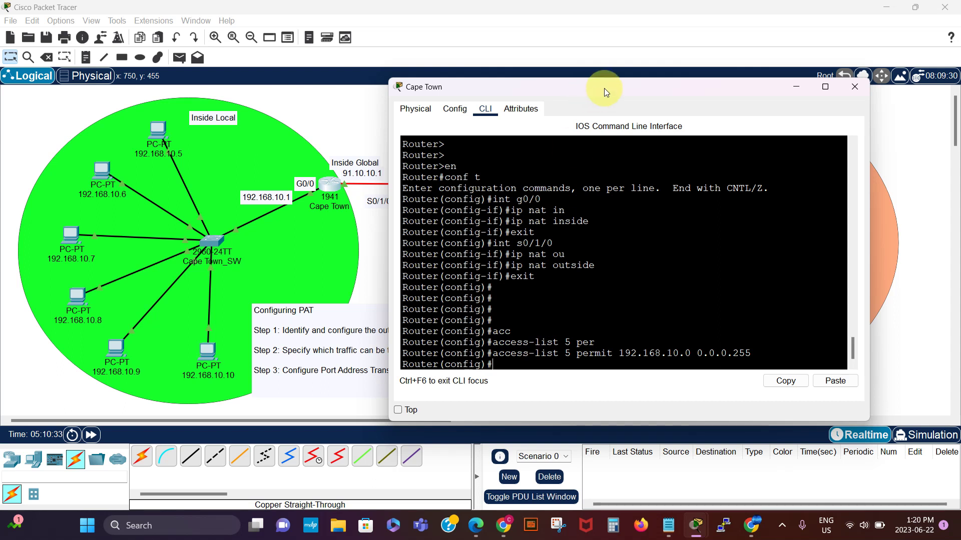
# - Configure PAT for access list 5 with "ip nat inside source list 5 interface s0/1/0 overload"
pyautogui.moveTo(605, 88); pyautogui.dragTo(556, 89)
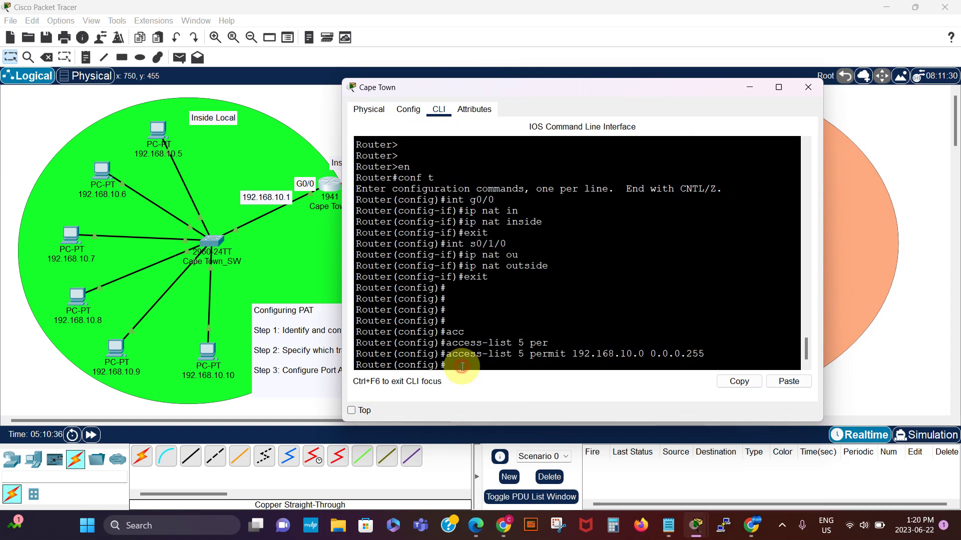
pyautogui.write('ip nat')
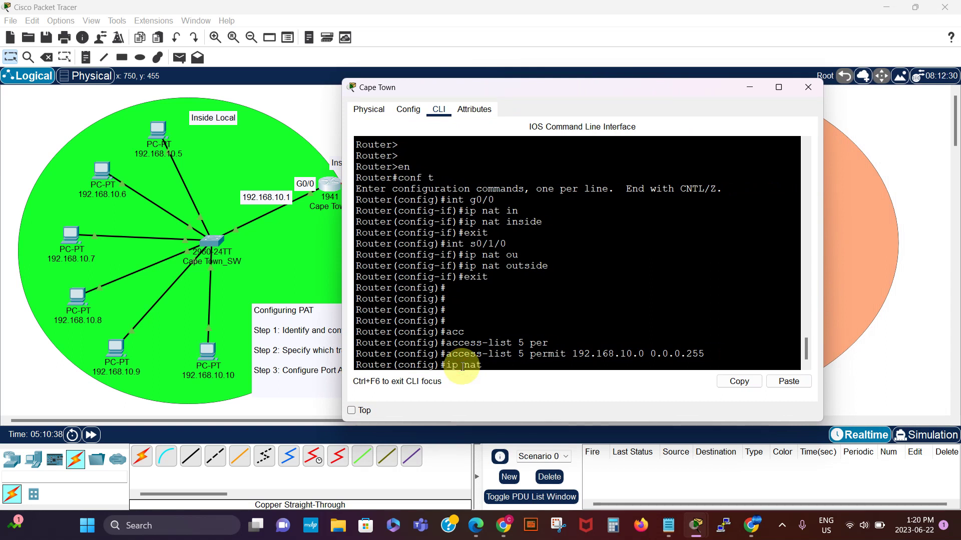
pyautogui.write(' insi')
pyautogui.press('Tab')
pyautogui.write('sou')
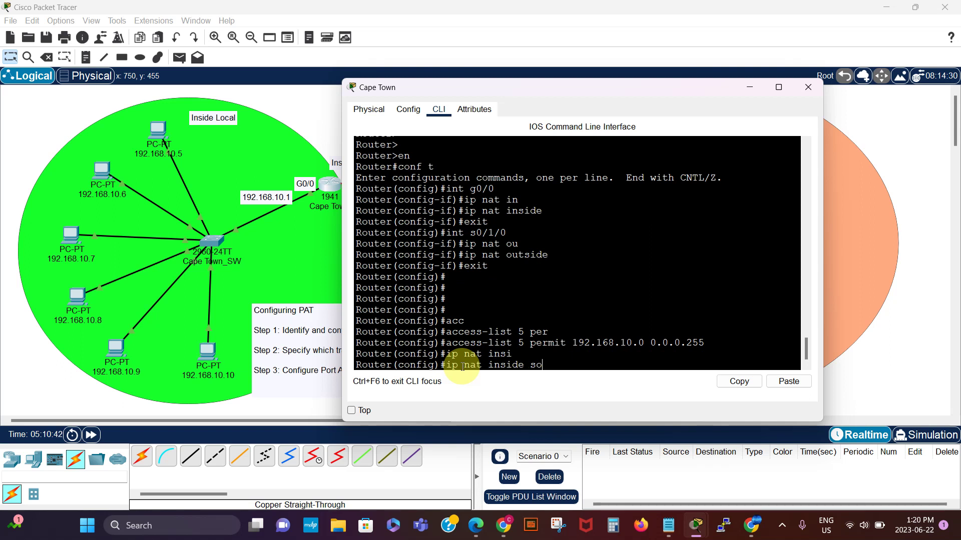
pyautogui.press('Tab')
pyautogui.write('li')
pyautogui.press('Tab')
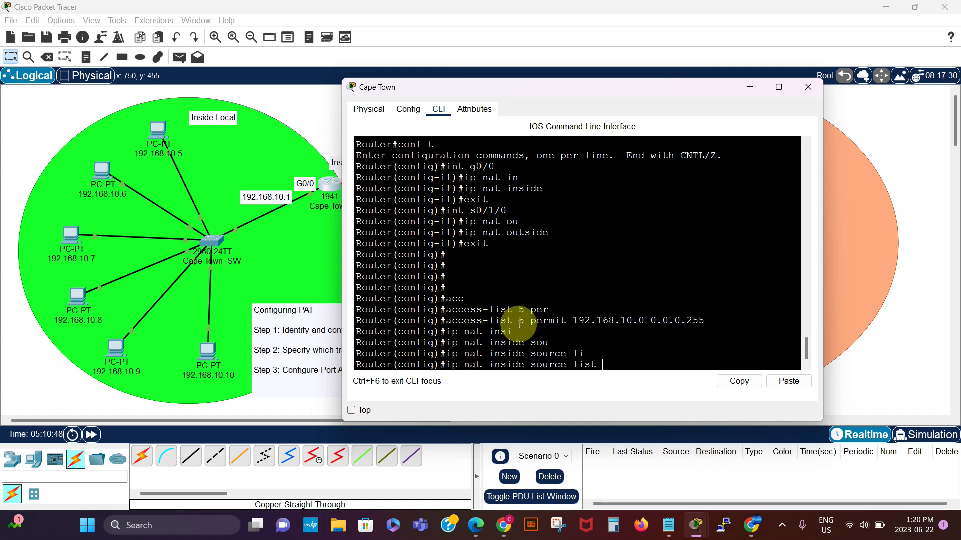
pyautogui.write('5')
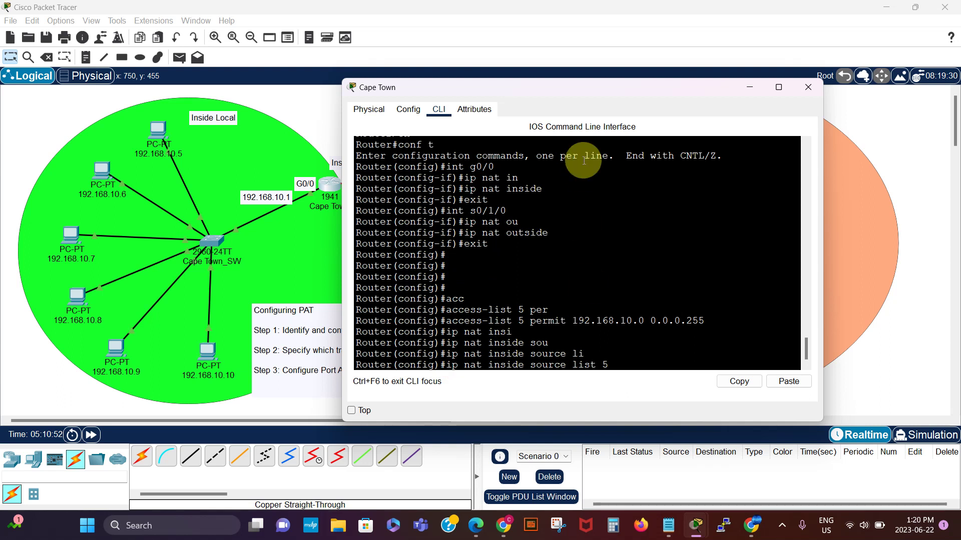
pyautogui.moveTo(587, 87); pyautogui.dragTo(712, 110)
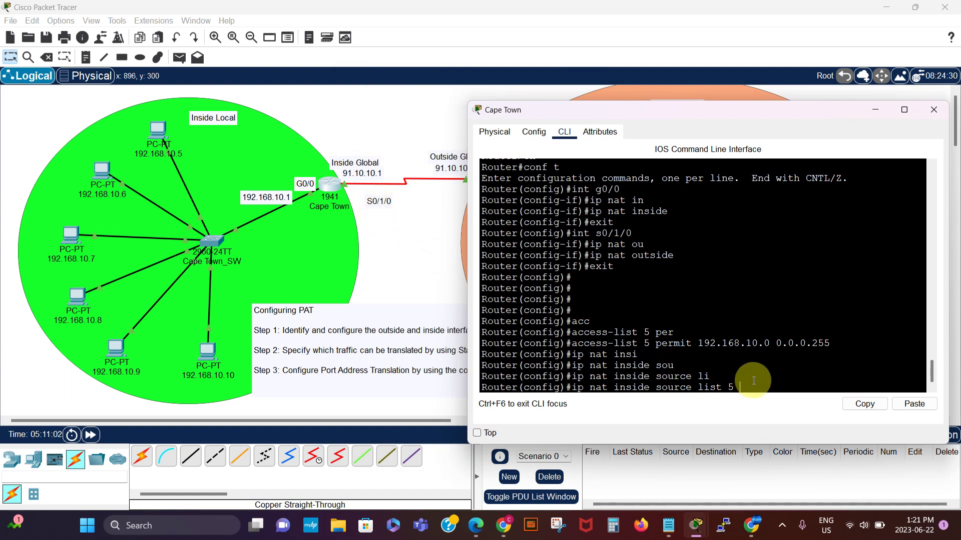
pyautogui.press('Tab')
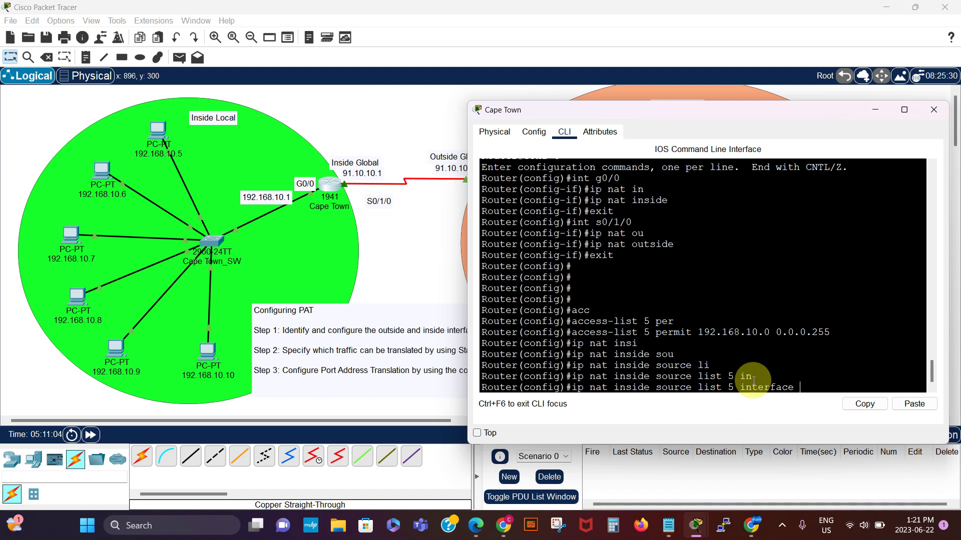
pyautogui.write('s0/1/')
pyautogui.write('0 over')
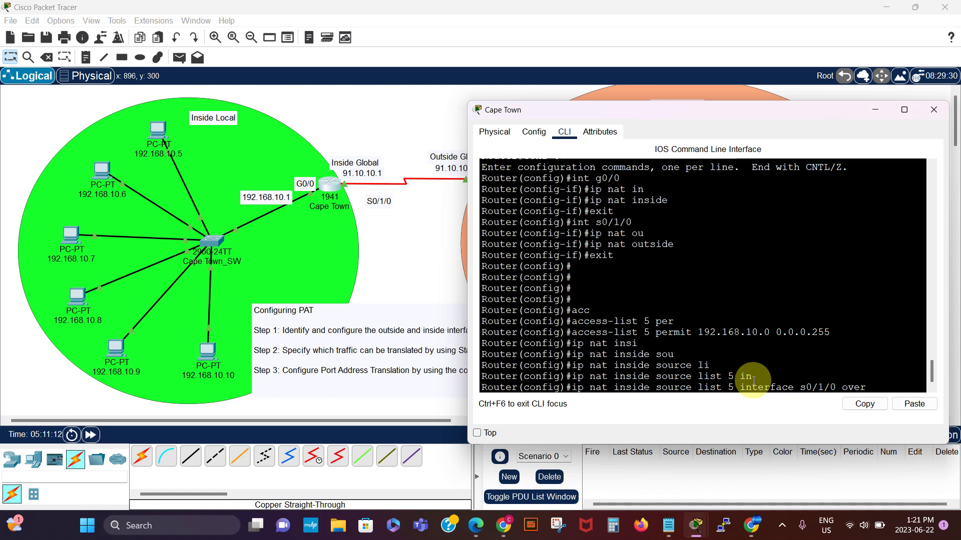
pyautogui.press('Tab')
pyautogui.press('Return')
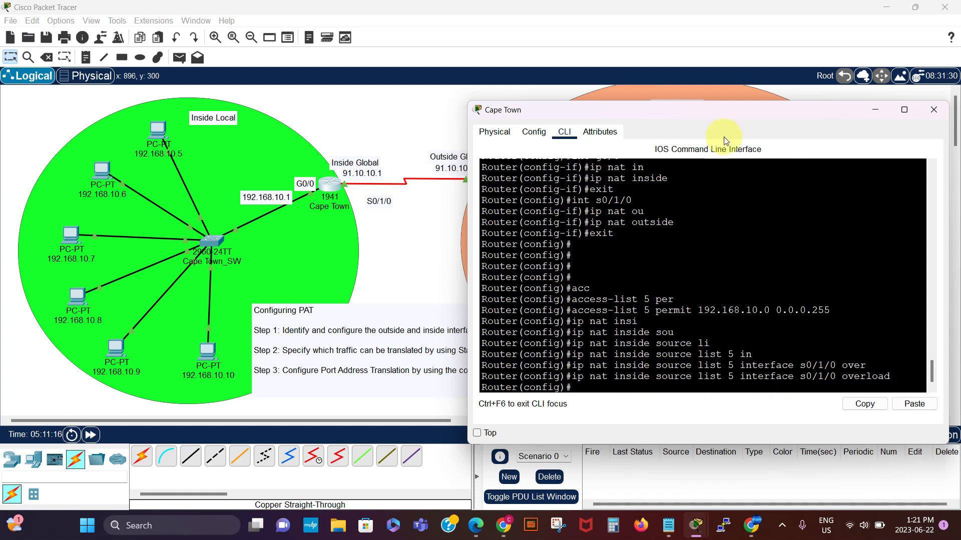
pyautogui.moveTo(713, 115); pyautogui.dragTo(608, 96)
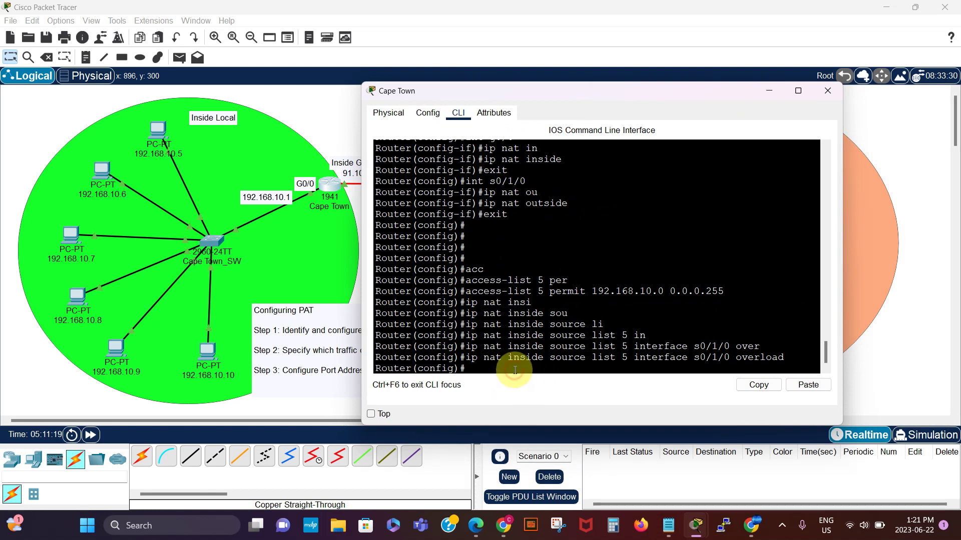
pyautogui.press('Return')
pyautogui.press('Return')
pyautogui.press('Return')
pyautogui.press('Return')
pyautogui.press('Return')
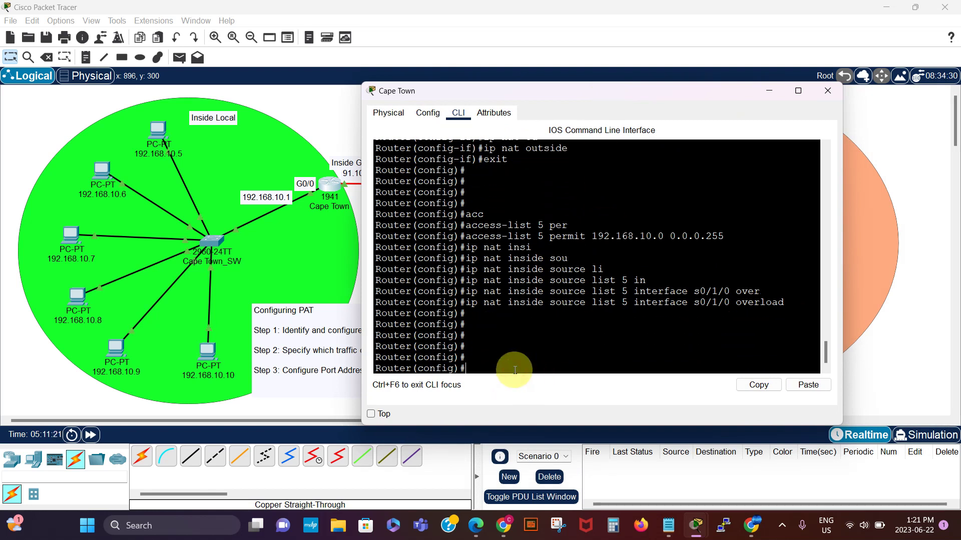
# - Leave global configuration mode on the Cape Town router and return to the privileged EXEC prompt
pyautogui.hotkey('ctrl', 'z')
pyautogui.press('Return')
pyautogui.press('Return')
pyautogui.press('Return')
pyautogui.press('Return')
pyautogui.press('Return')
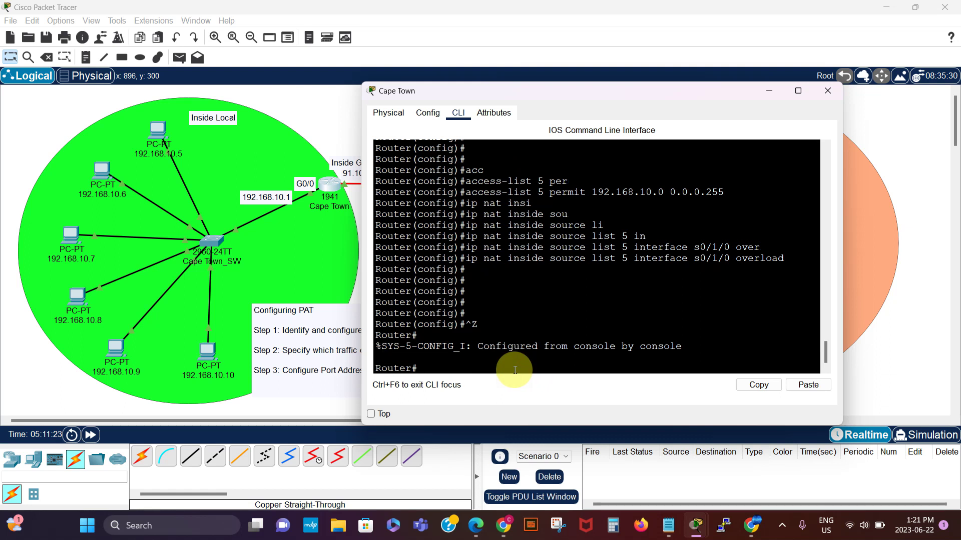
# - Display the Cape Town router's NAT translation table with "sh ip nat translations"
pyautogui.write('sh')
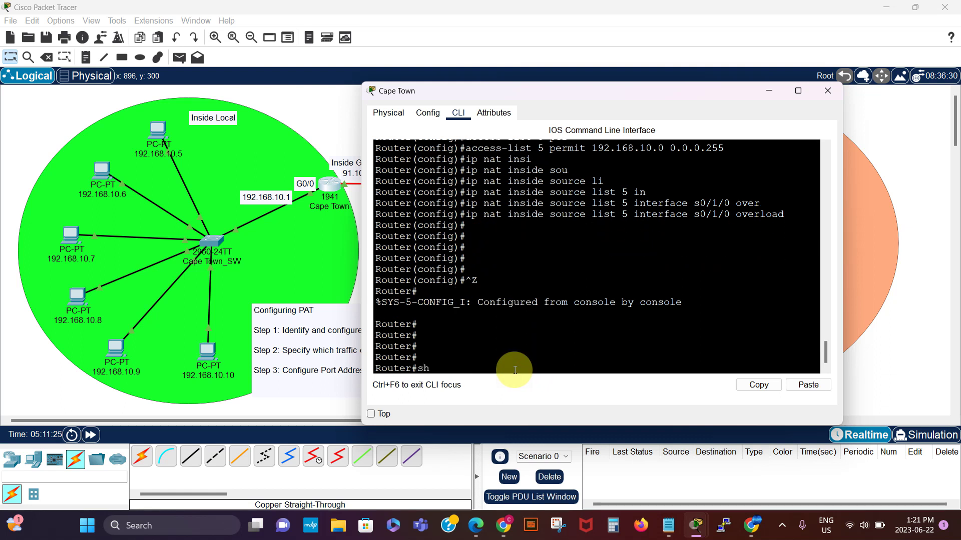
pyautogui.write(' ip nat tra')
pyautogui.press('Tab')
pyautogui.press('Return')
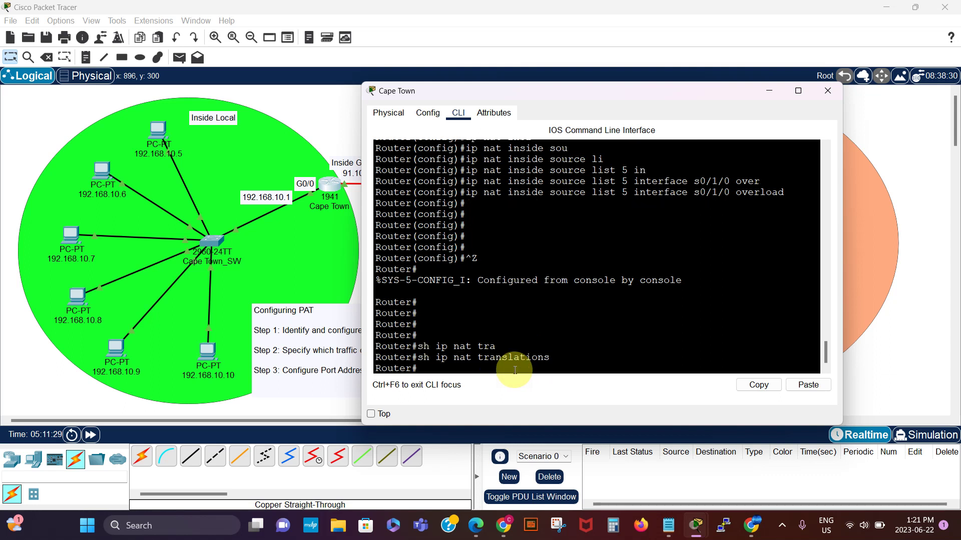
pyautogui.press('Return')
pyautogui.press('Return')
pyautogui.press('Return')
pyautogui.press('Return')
# - Display the NAT lines of the running configuration with "sh run | s nat" and minimize the Cape Town router window
pyautogui.write('sh ')
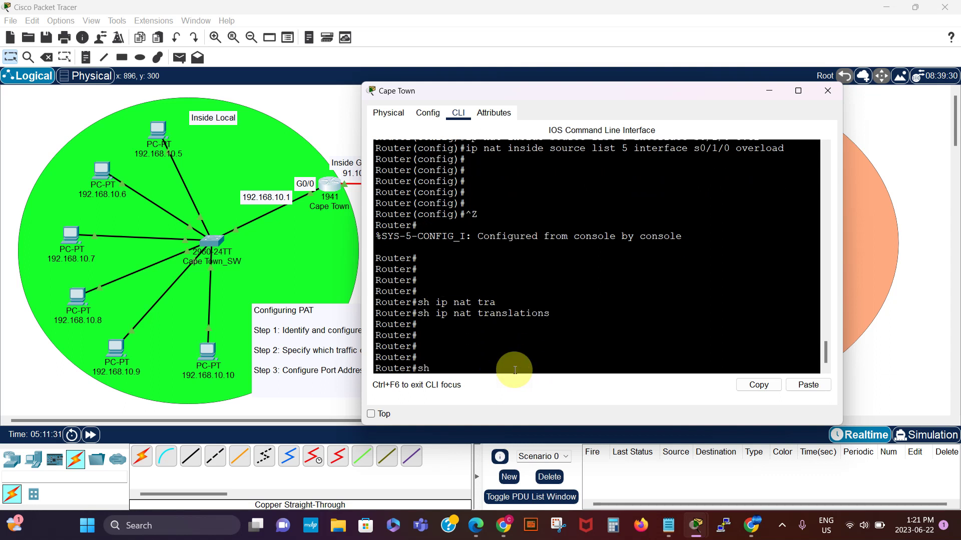
pyautogui.write('run | s nat')
pyautogui.press('Return')
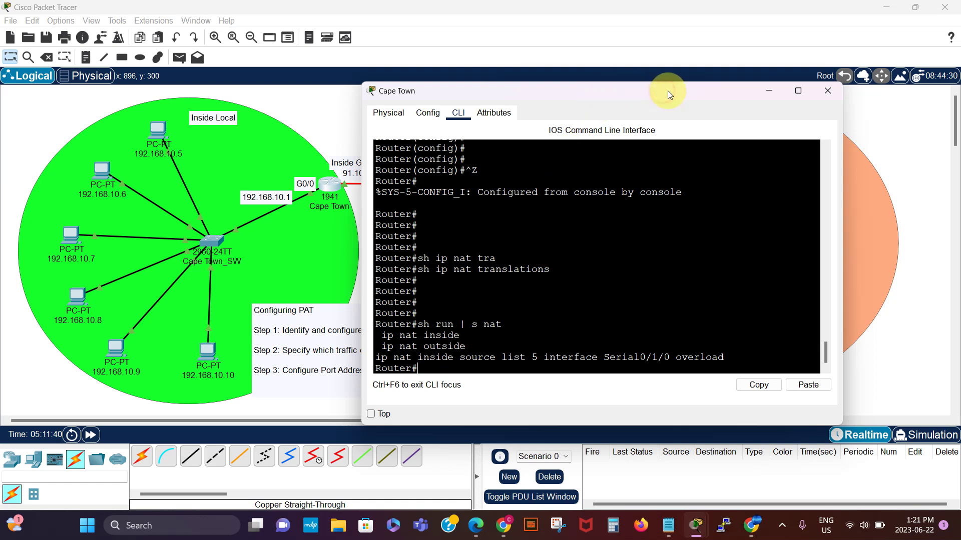
pyautogui.moveTo(667, 91); pyautogui.dragTo(727, 92)
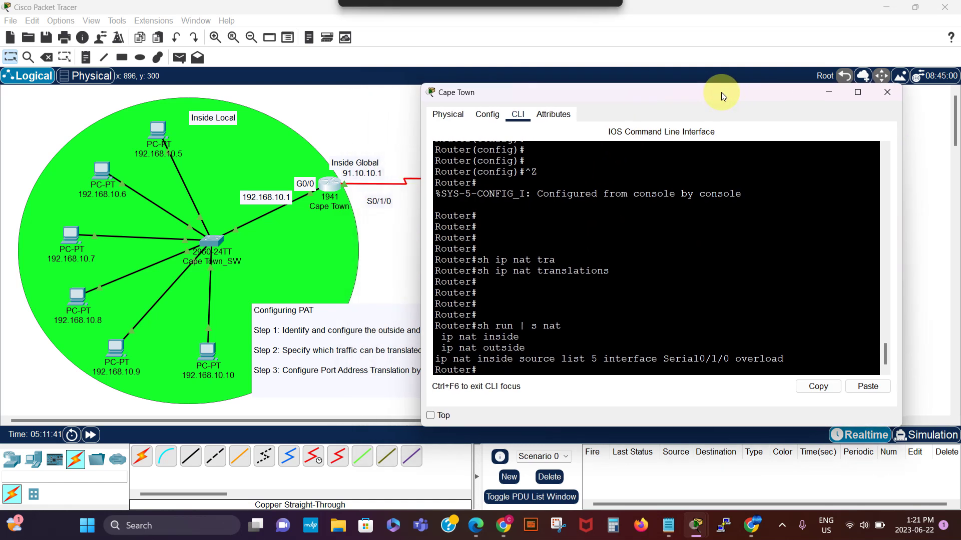
pyautogui.click(829, 94)
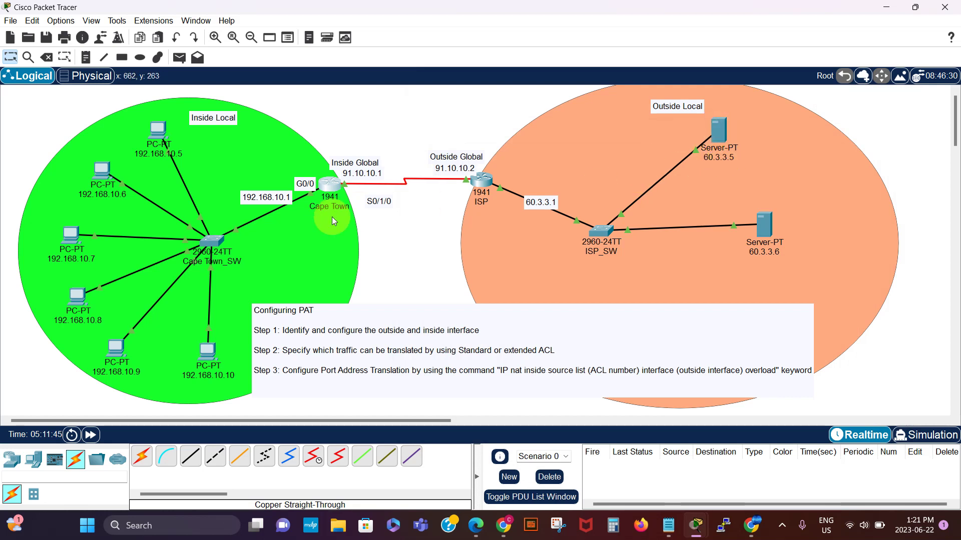
# - Browse to the server at 60.3.3.5 from the web browser of PC 192.168.10.5
pyautogui.click(154, 129)
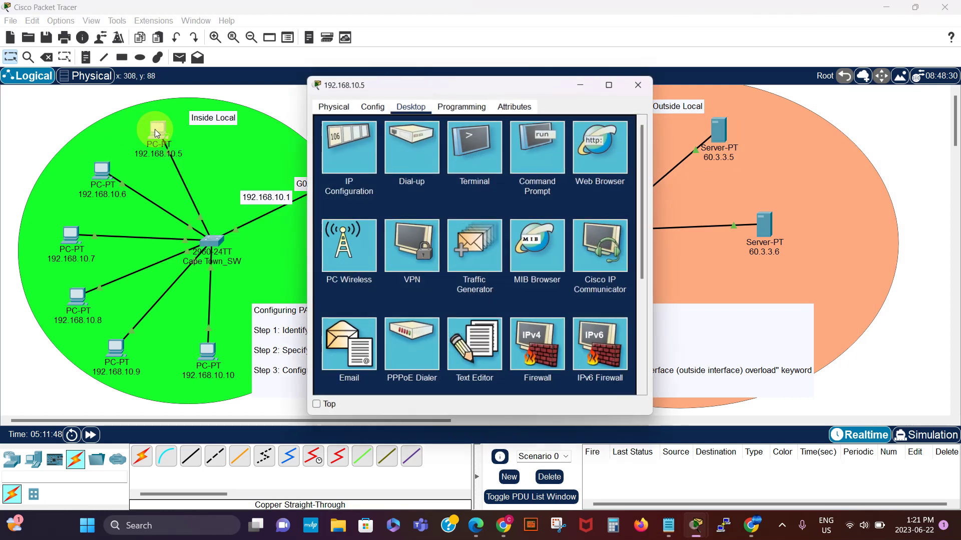
pyautogui.moveTo(488, 83); pyautogui.dragTo(396, 76)
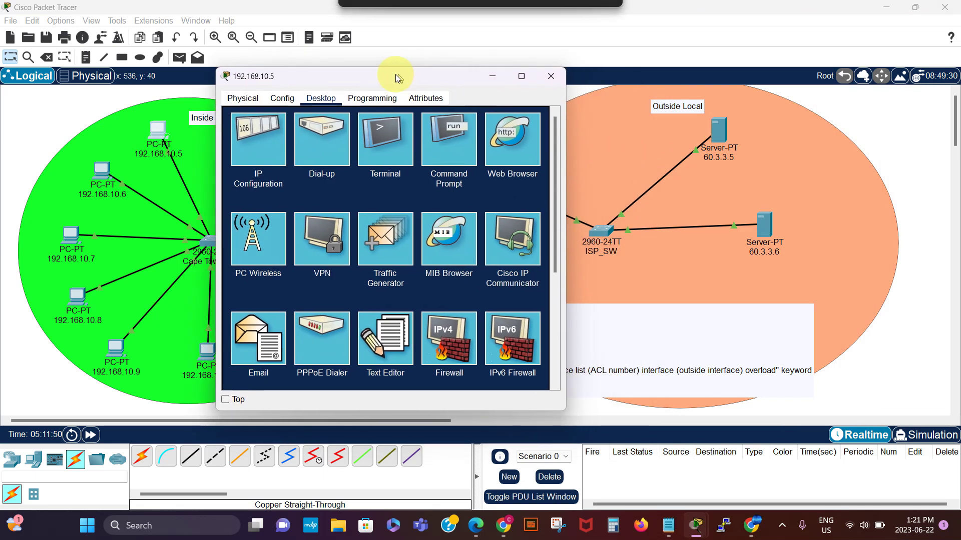
pyautogui.click(505, 142)
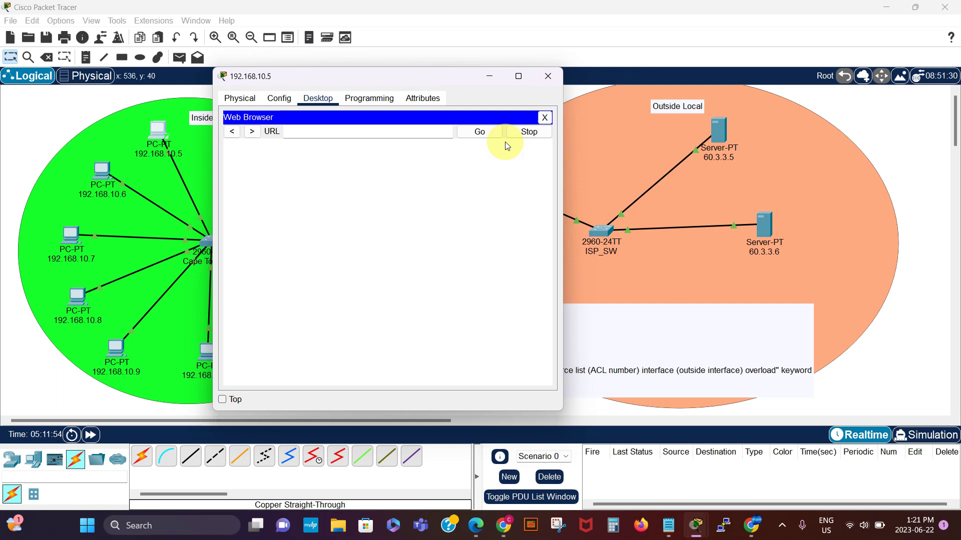
pyautogui.click(377, 132)
pyautogui.write('60')
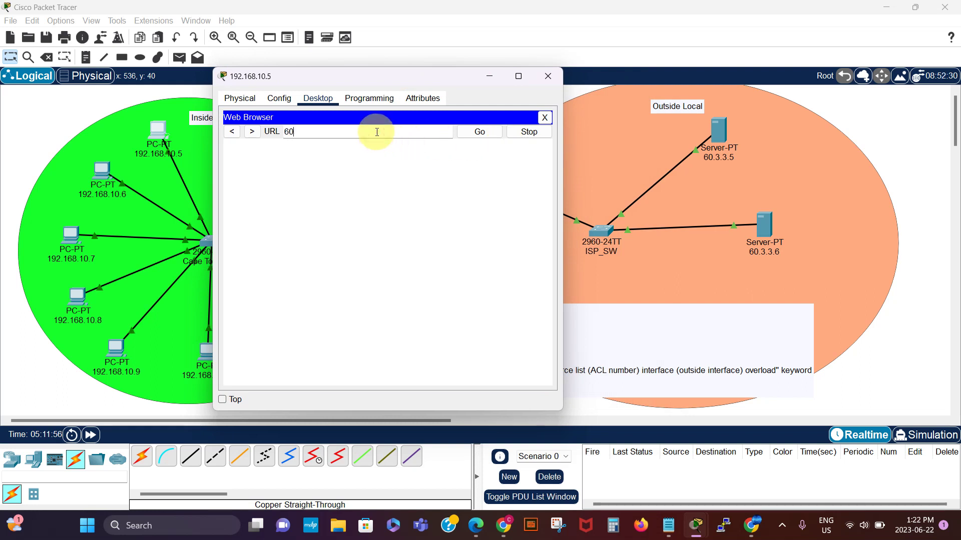
pyautogui.write('.')
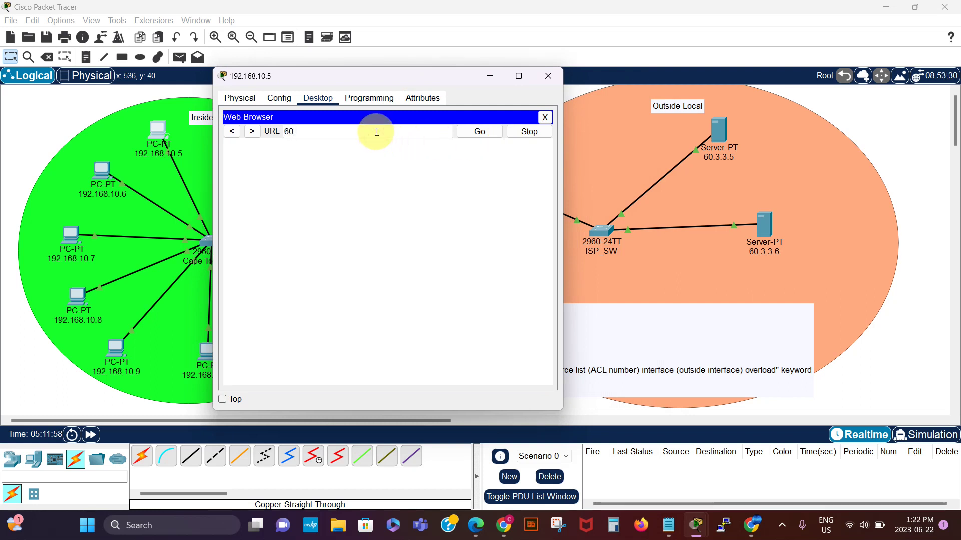
pyautogui.write('3.3.5')
pyautogui.press('Return')
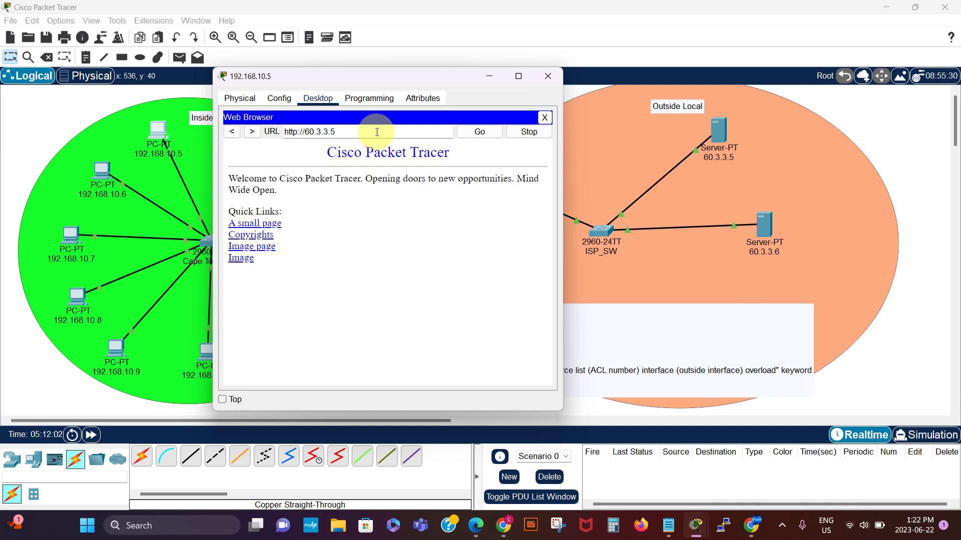
pyautogui.click(347, 133)
pyautogui.doubleClick(346, 133)
pyautogui.hotkey('ctrl', 'c')
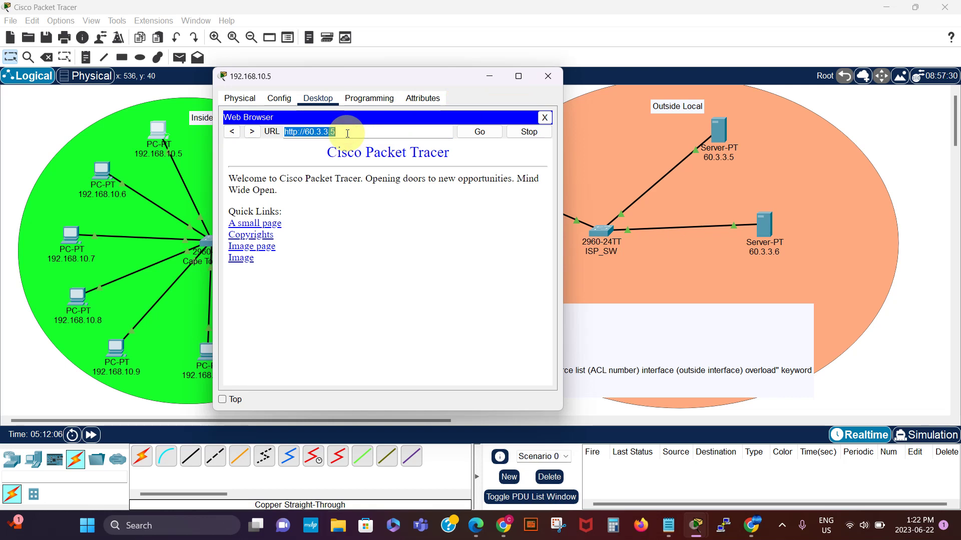
pyautogui.click(554, 79)
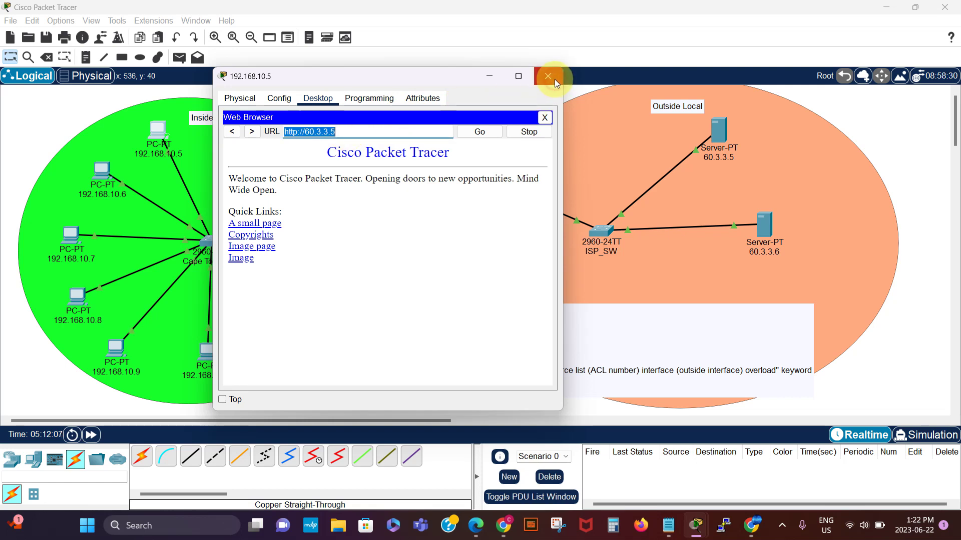
pyautogui.click(96, 175)
pyautogui.click(599, 159)
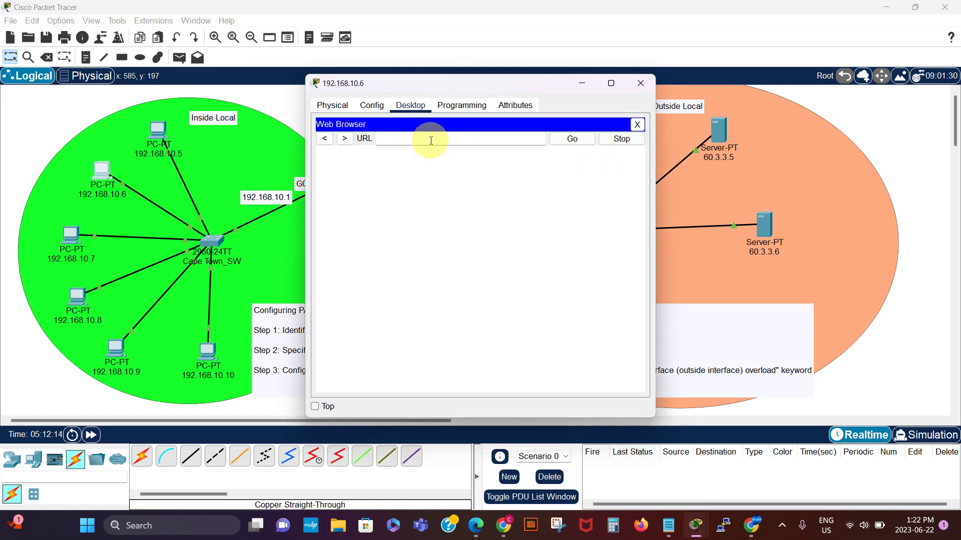
pyautogui.click(430, 141)
pyautogui.hotkey('ctrl', 'v')
pyautogui.press('Return')
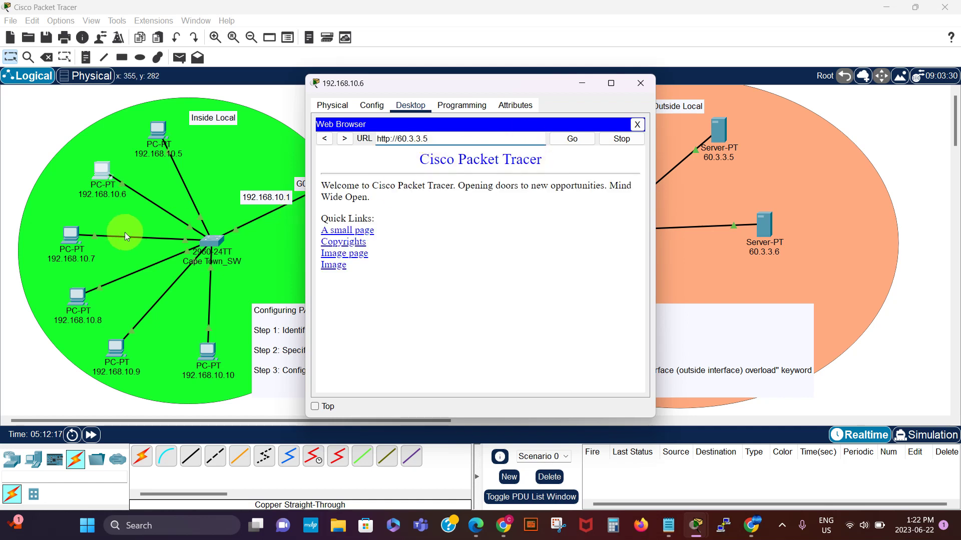
pyautogui.click(73, 233)
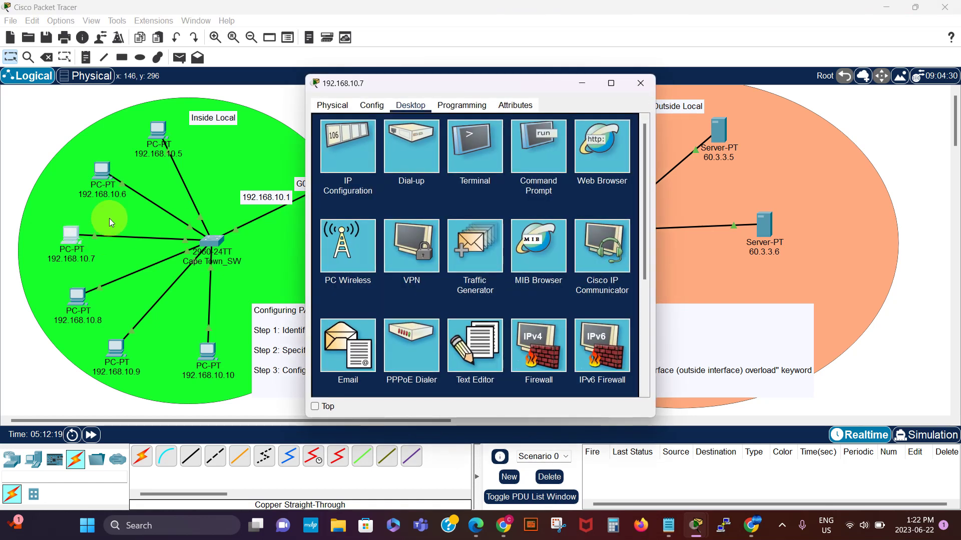
pyautogui.click(603, 150)
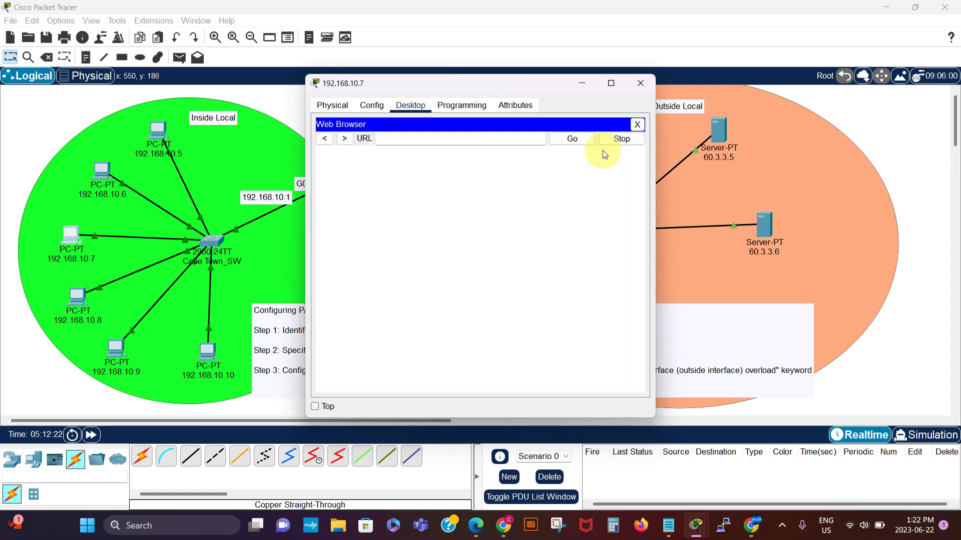
pyautogui.click(517, 140)
pyautogui.hotkey('ctrl', 'v')
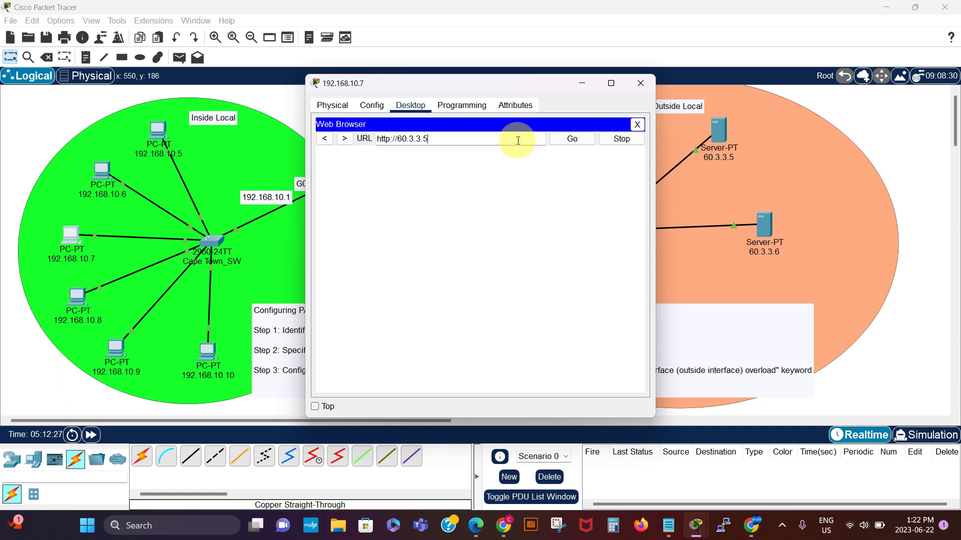
pyautogui.press('Return')
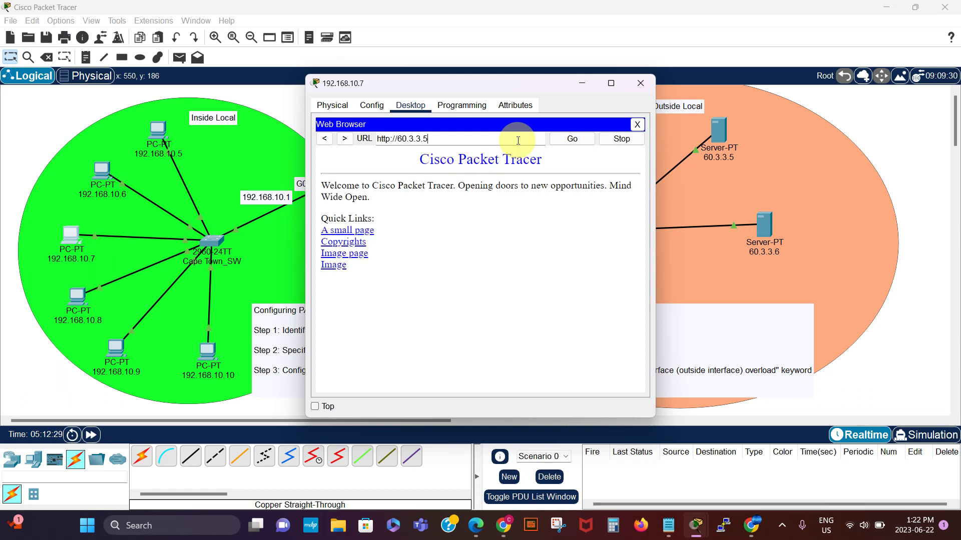
pyautogui.click(79, 297)
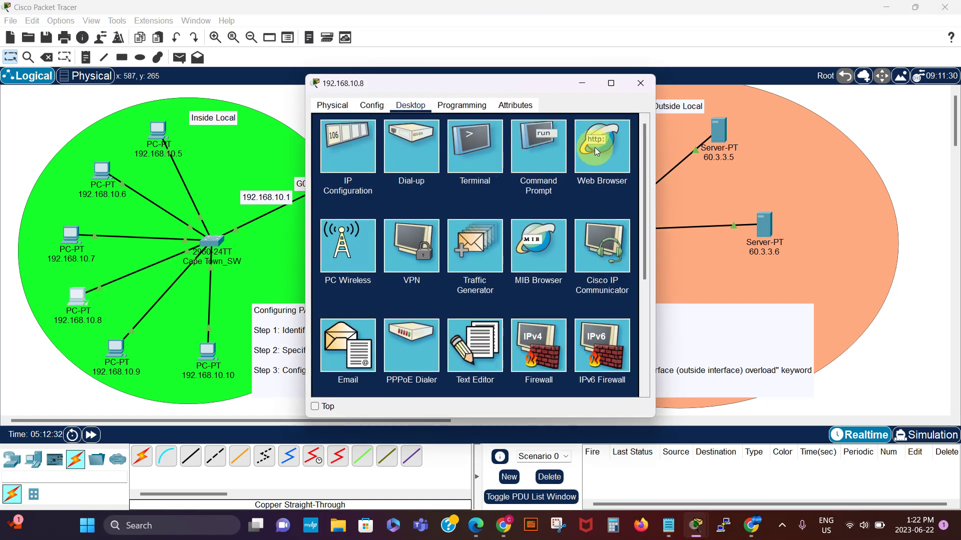
pyautogui.click(595, 150)
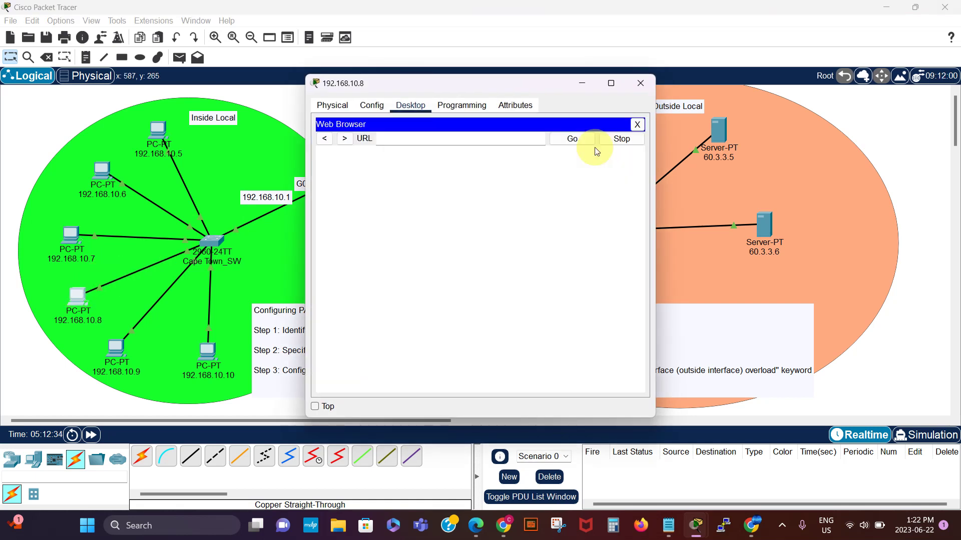
pyautogui.click(488, 136)
pyautogui.hotkey('ctrl', 'v')
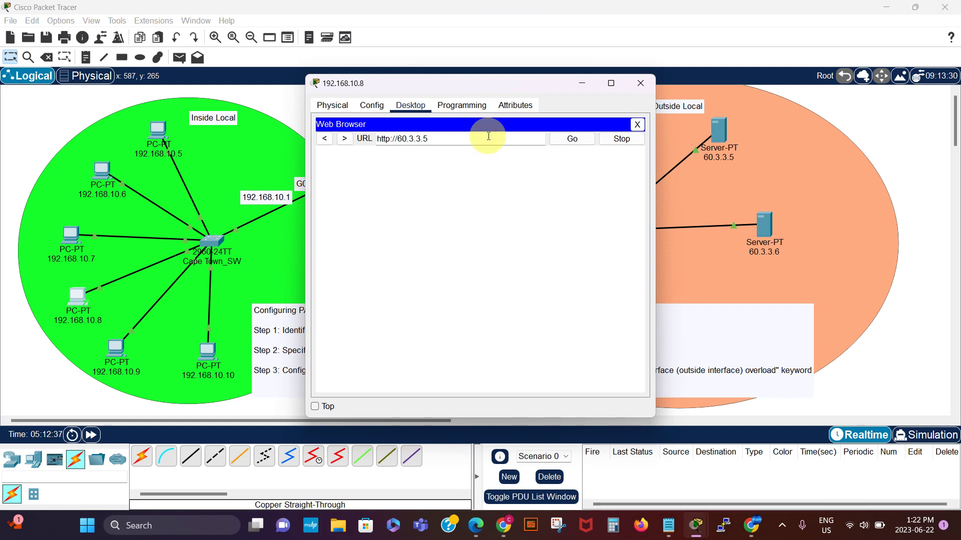
pyautogui.press('Return')
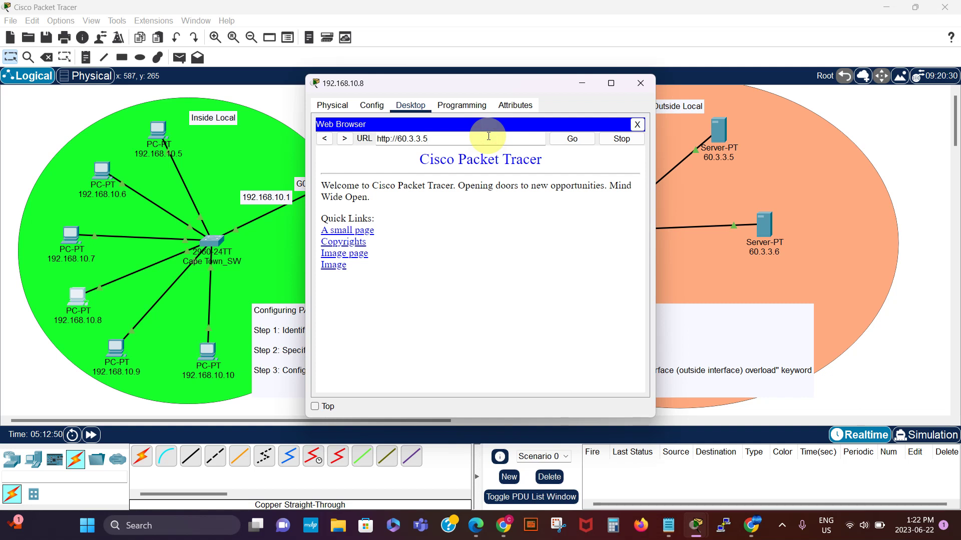
pyautogui.click(489, 136)
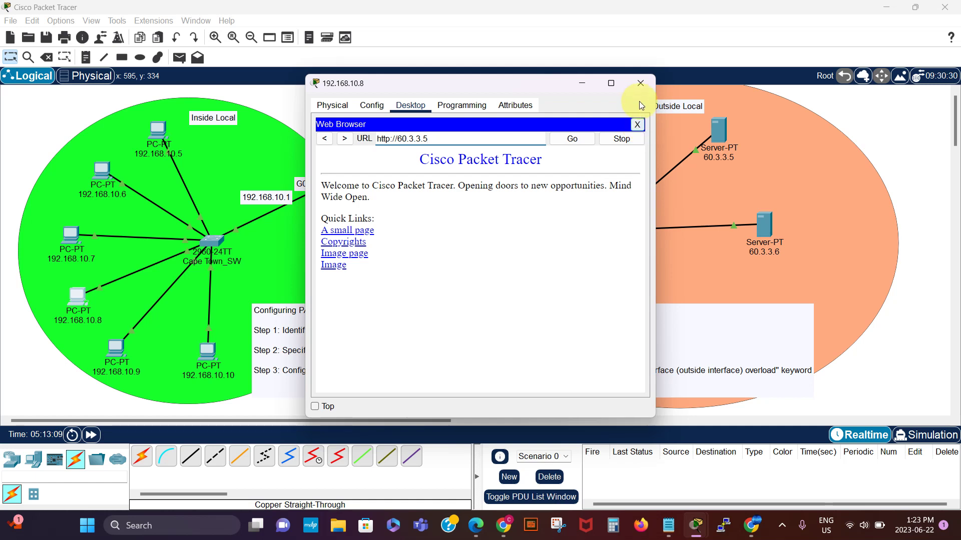
pyautogui.click(640, 85)
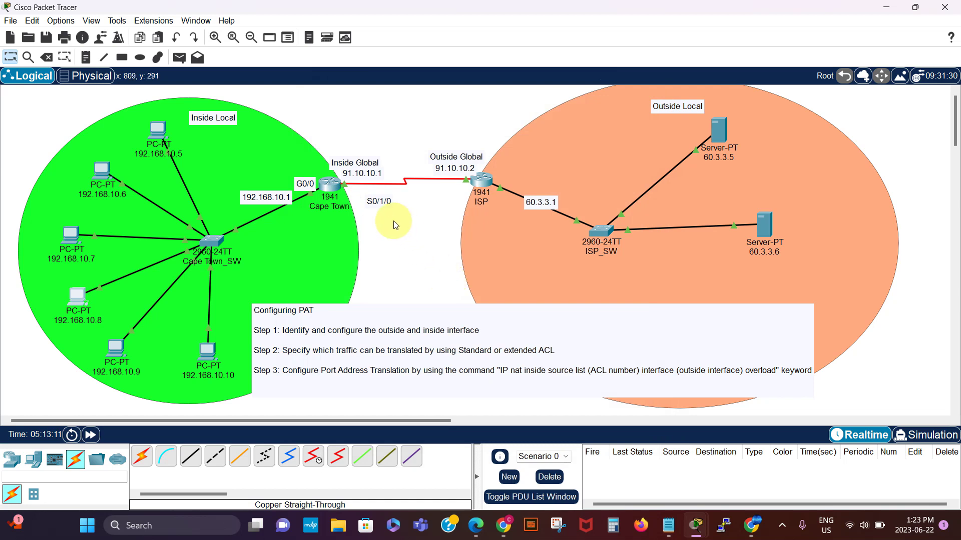
# - Reopen the Cape Town router's console and run "sh ip nat translations" again to check the PCs' web sessions
pyautogui.moveTo(330, 188)
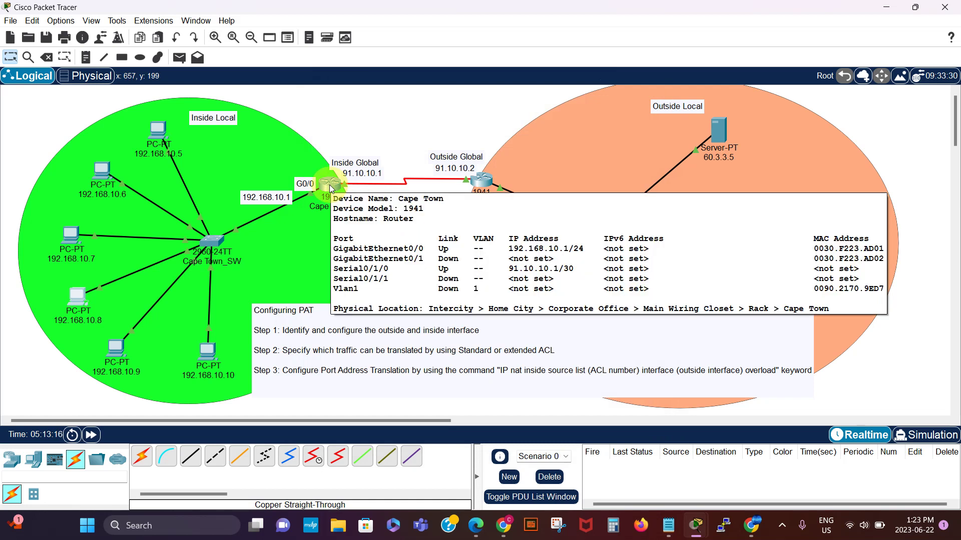
pyautogui.click(330, 188)
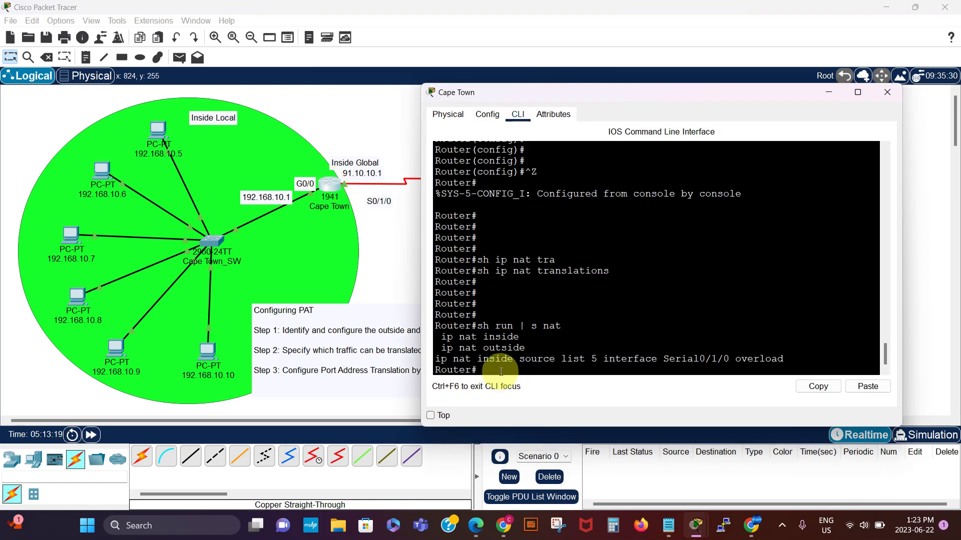
pyautogui.press('Return')
pyautogui.press('Return')
pyautogui.press('Return')
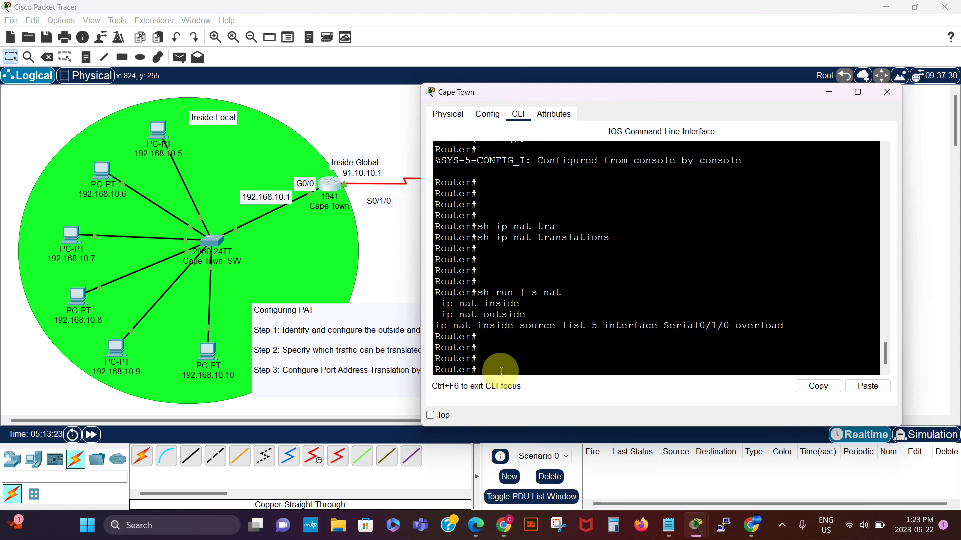
pyautogui.press('Up')
pyautogui.press('Up')
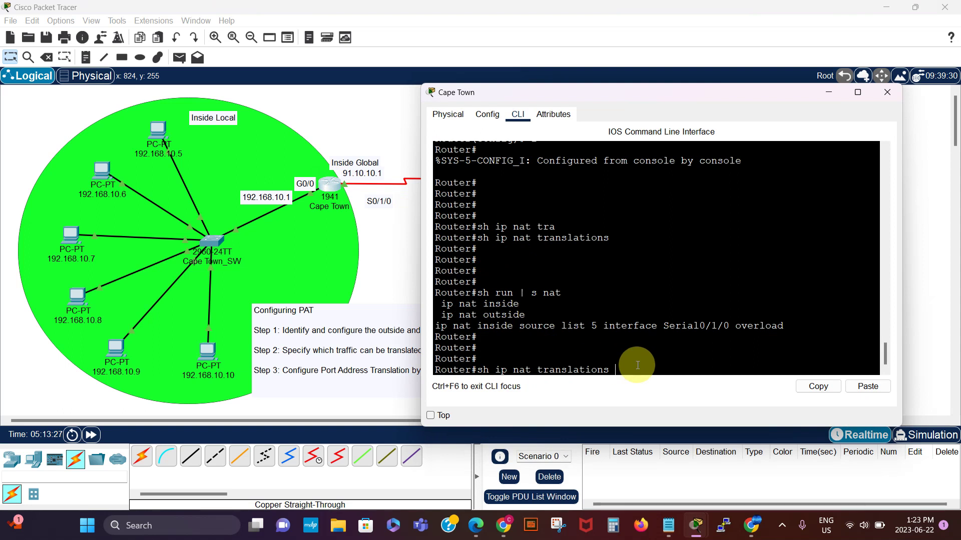
pyautogui.press('Return')
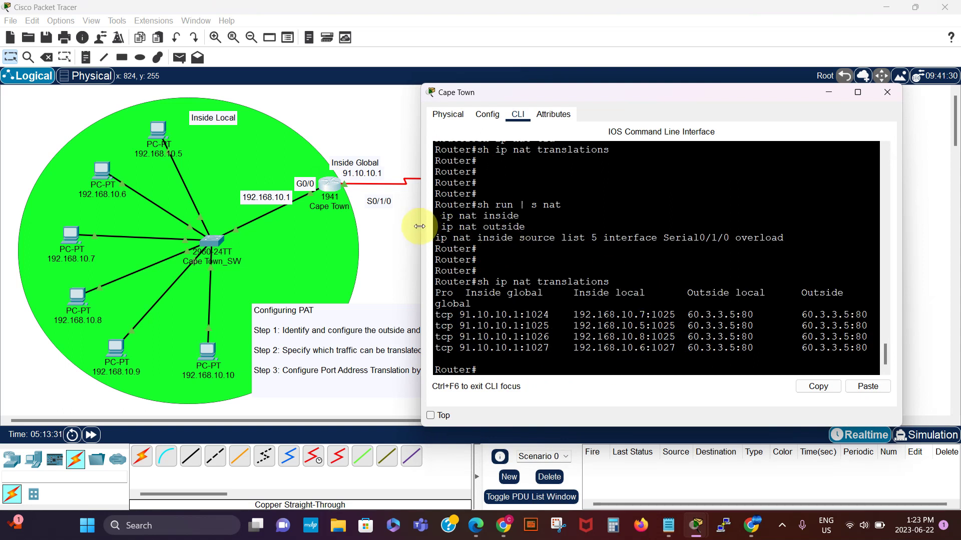
# - Widen the Cape Town console, compare the translation table's inside and outside addresses and ports with the topology, and minimize the window
pyautogui.moveTo(419, 227); pyautogui.dragTo(330, 218)
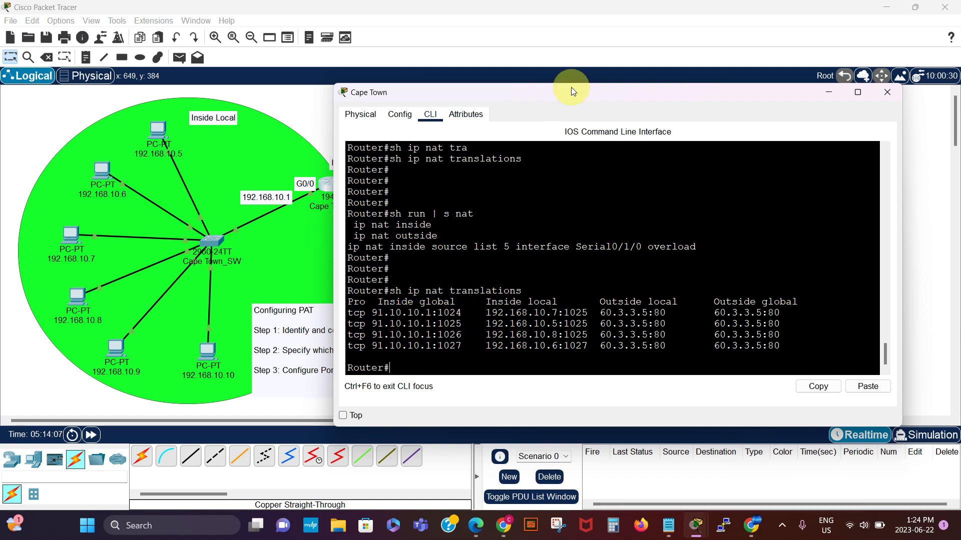
pyautogui.moveTo(570, 91); pyautogui.dragTo(667, 88)
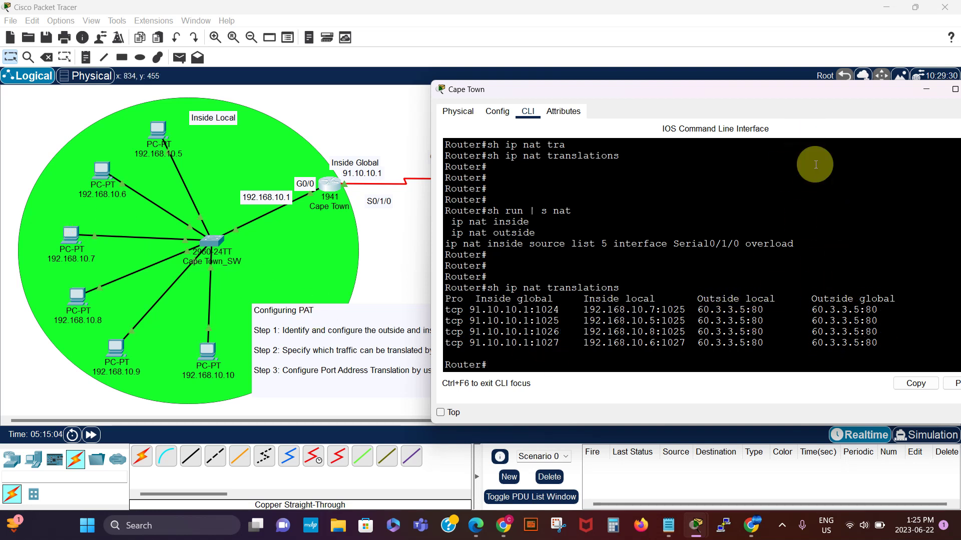
pyautogui.moveTo(757, 90); pyautogui.dragTo(382, 115)
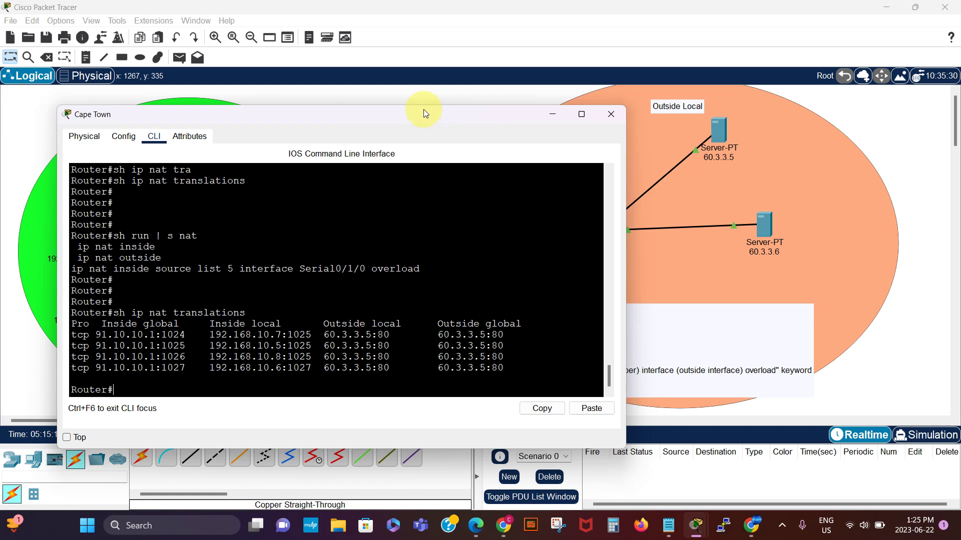
pyautogui.moveTo(423, 118); pyautogui.dragTo(768, 92)
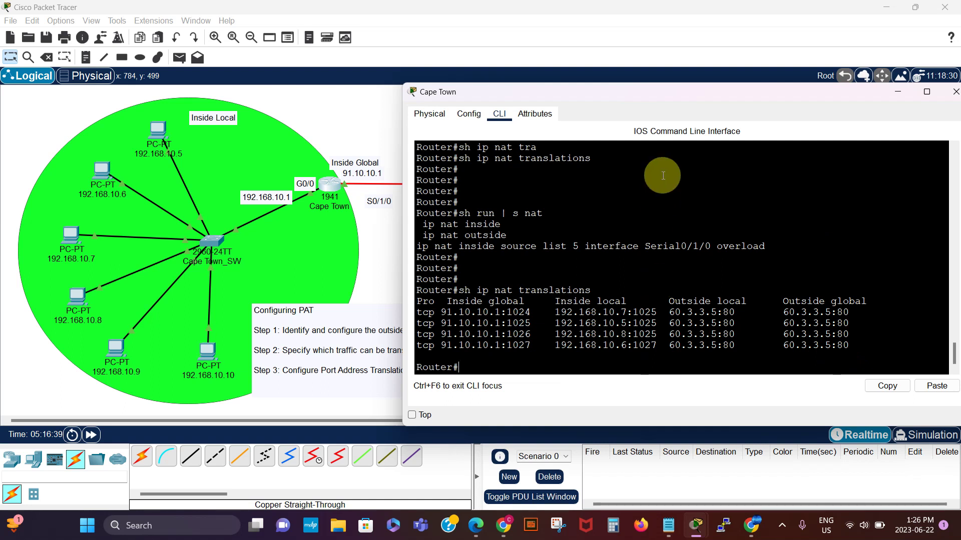
pyautogui.moveTo(676, 91); pyautogui.dragTo(563, 97)
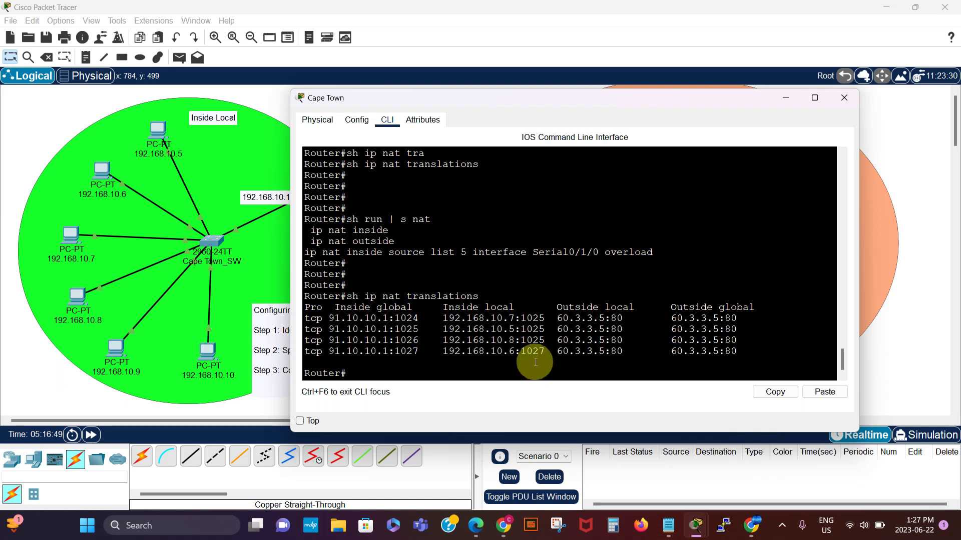
pyautogui.press('Return')
pyautogui.press('Return')
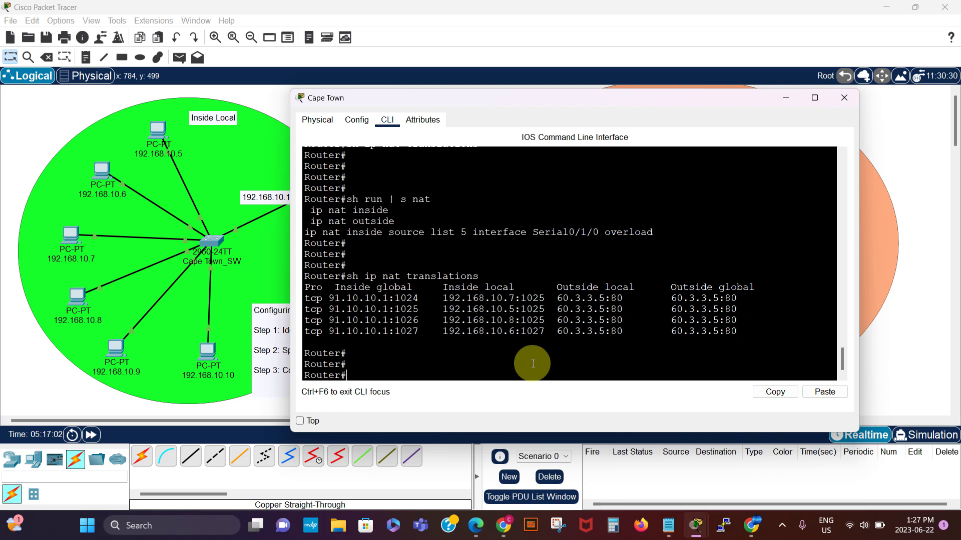
pyautogui.click(790, 95)
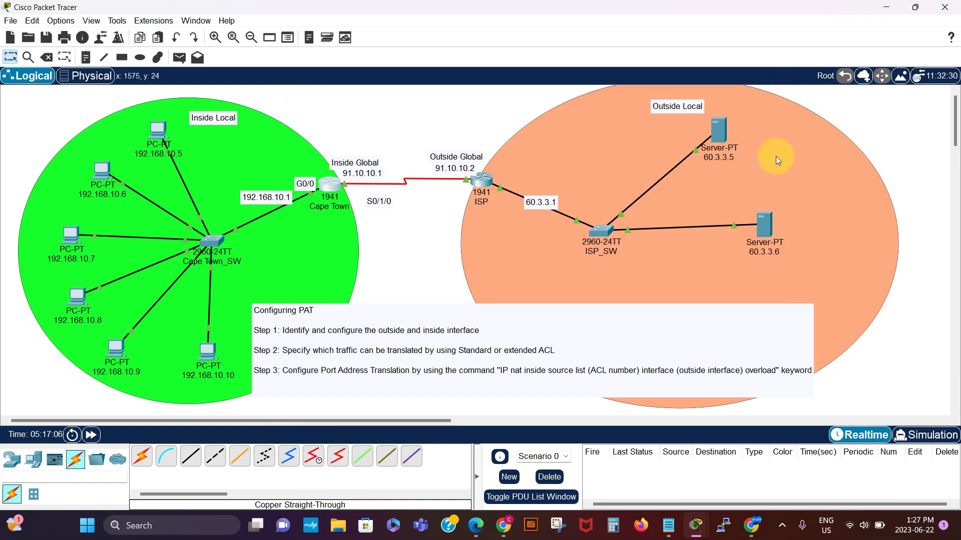